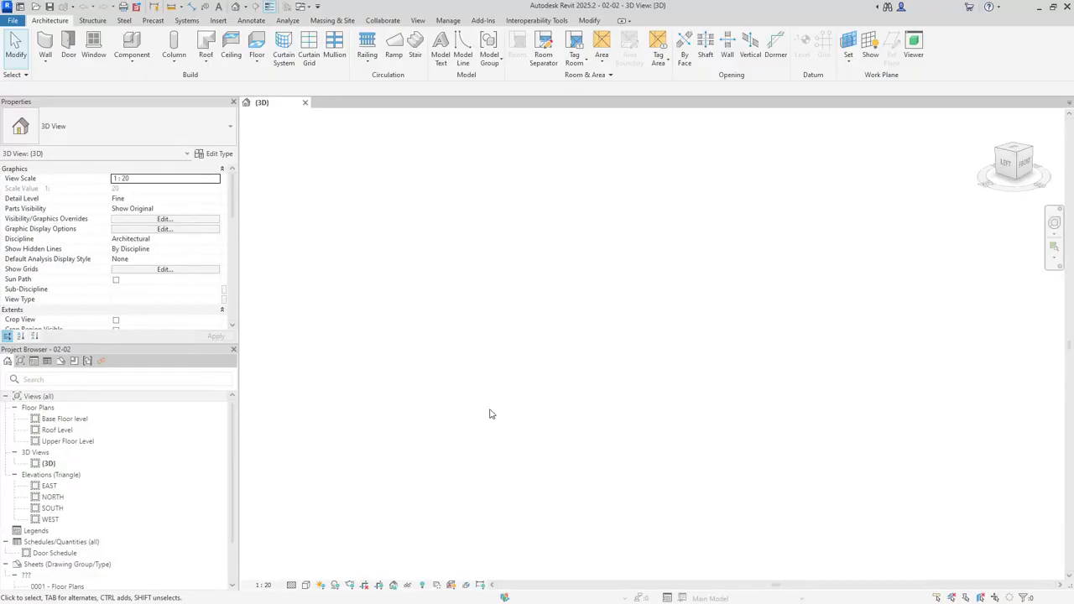
Link the Floor Plan - Base Level DWG into the Base Floor level plan with positioning Auto - Center to Center
left_click(78, 425)
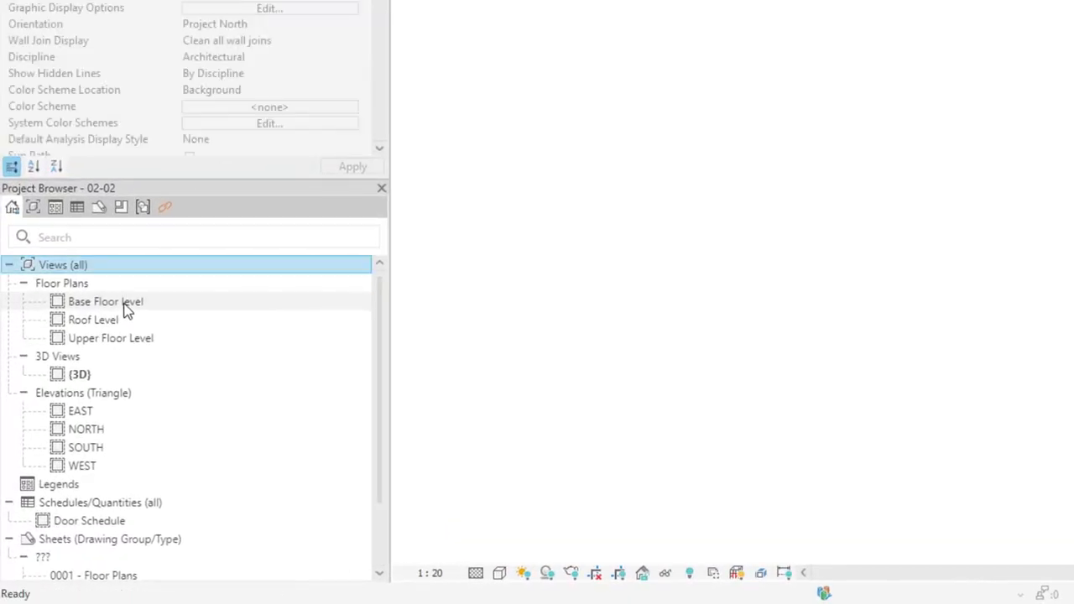
double_click(109, 303)
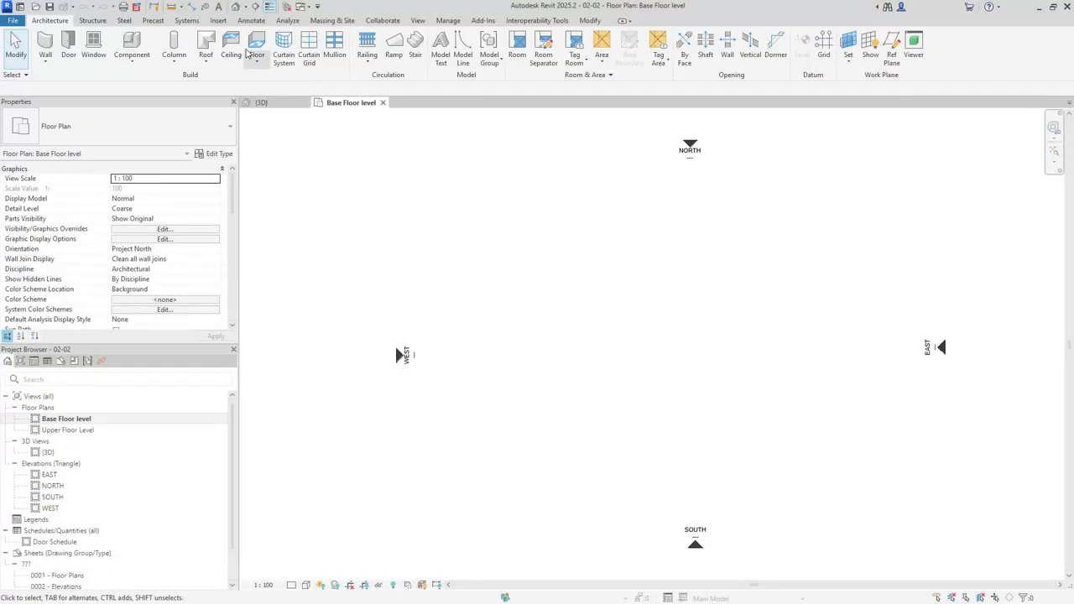
left_click(219, 22)
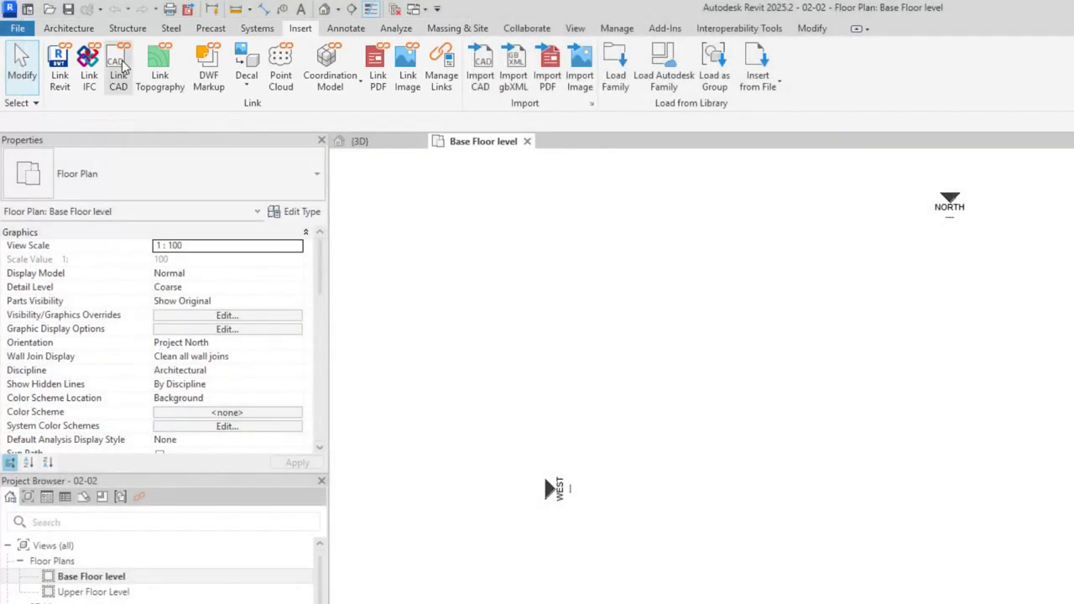
left_click(119, 67)
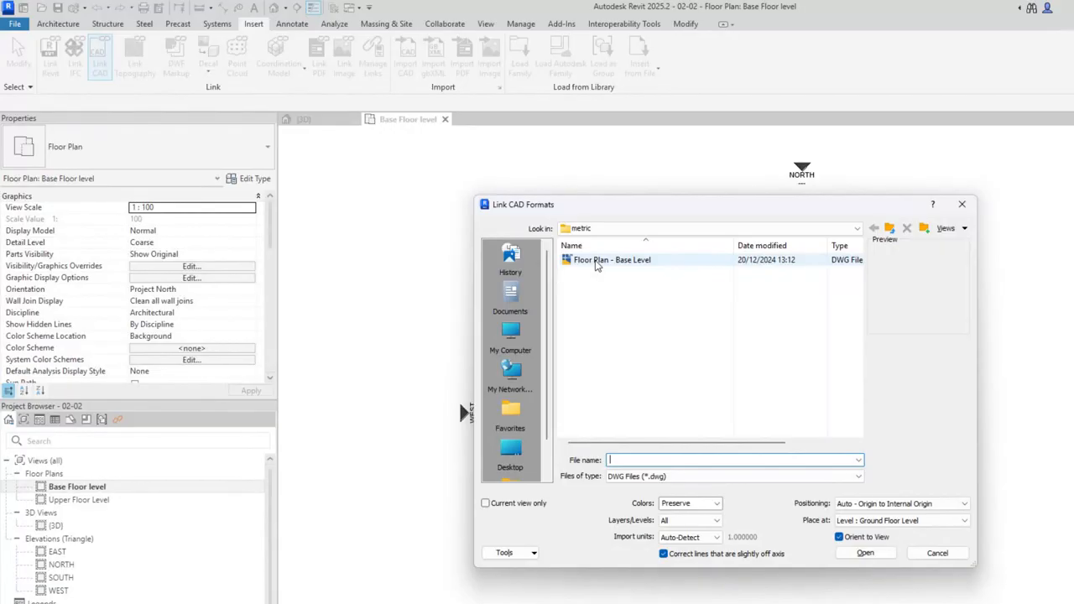
left_click(596, 263)
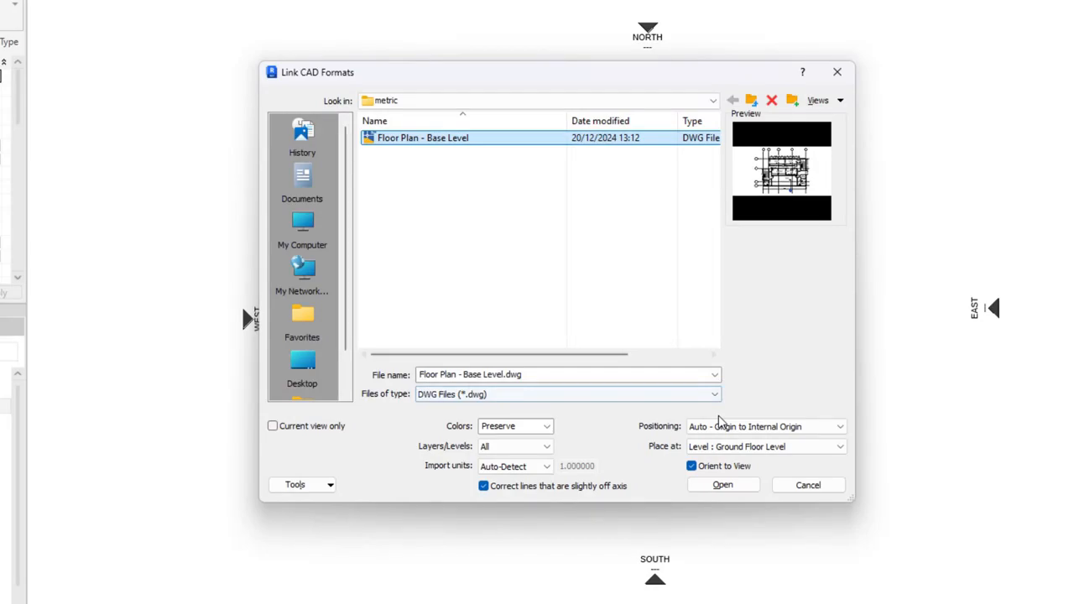
left_click(727, 427)
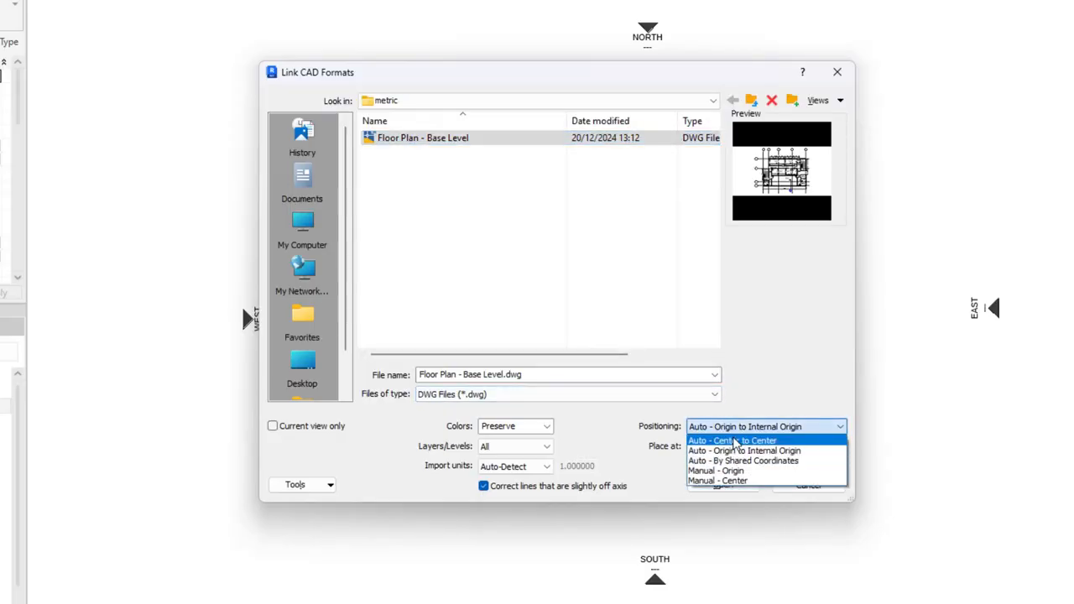
left_click(732, 441)
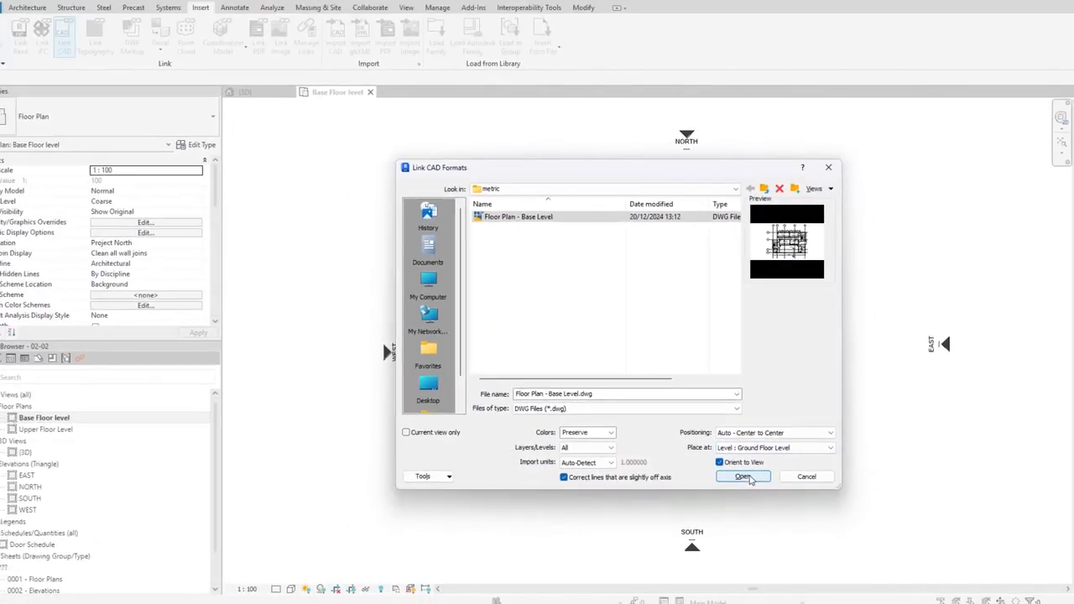
left_click(731, 487)
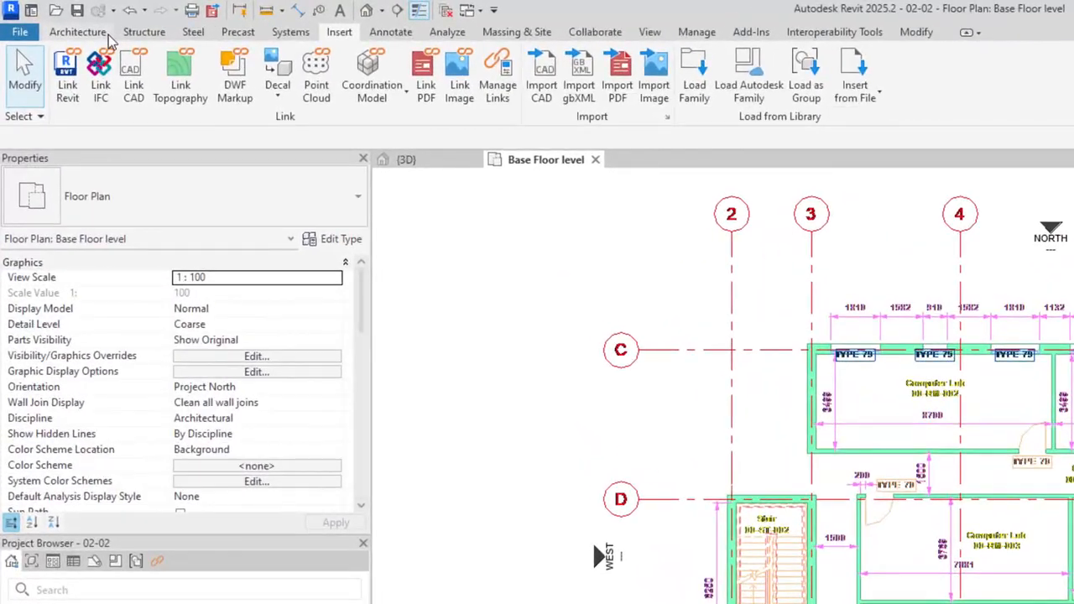
Set up a new Exterior Wall with its height up to Upper Floor Level and location line Finish Face: Exterior
left_click(94, 37)
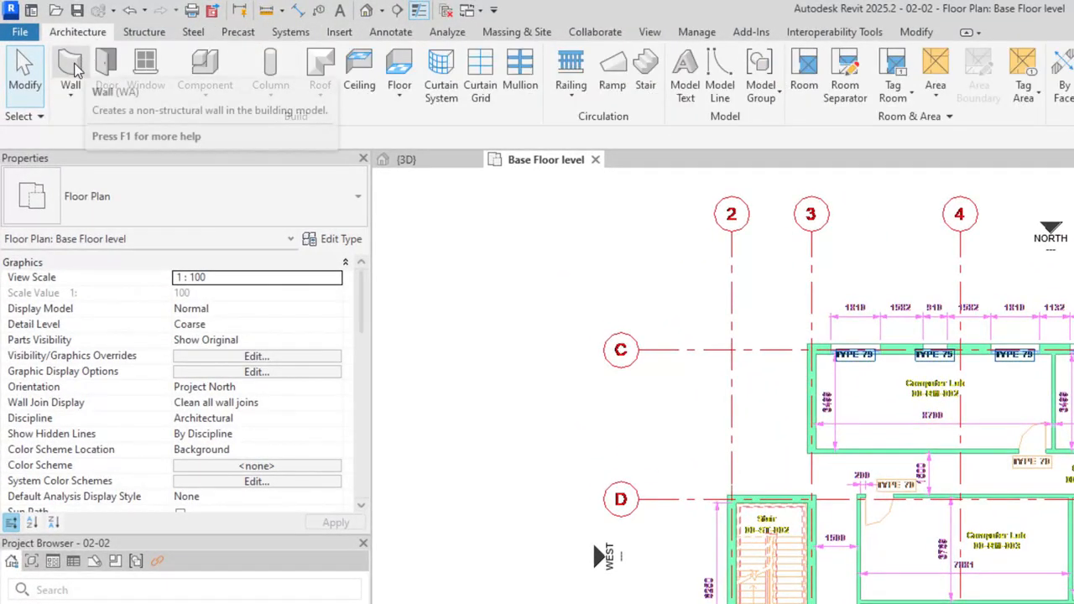
left_click(77, 71)
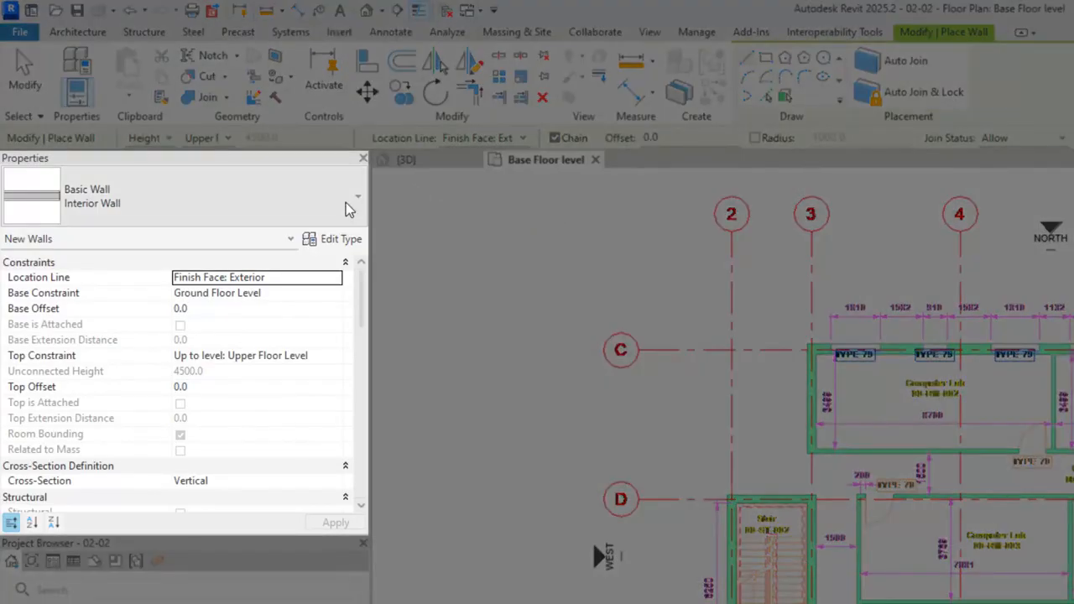
left_click(351, 206)
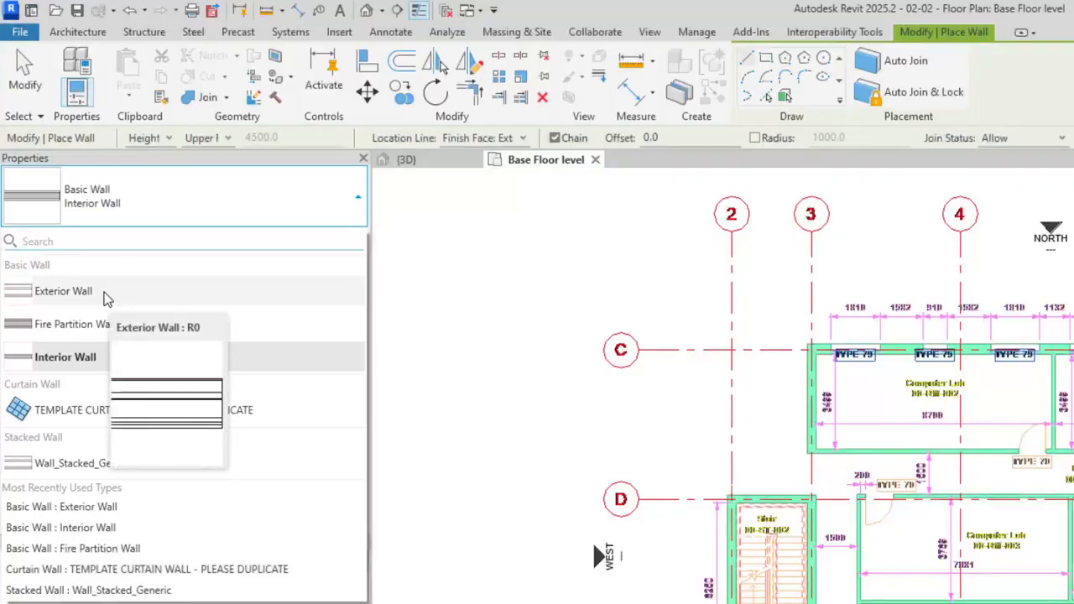
left_click(106, 294)
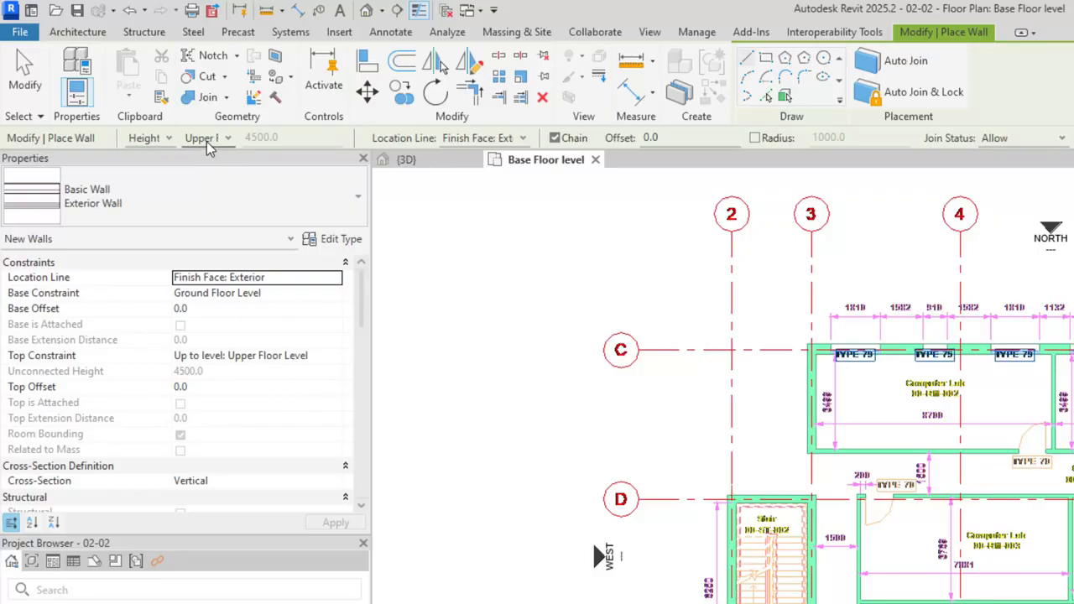
left_click(228, 139)
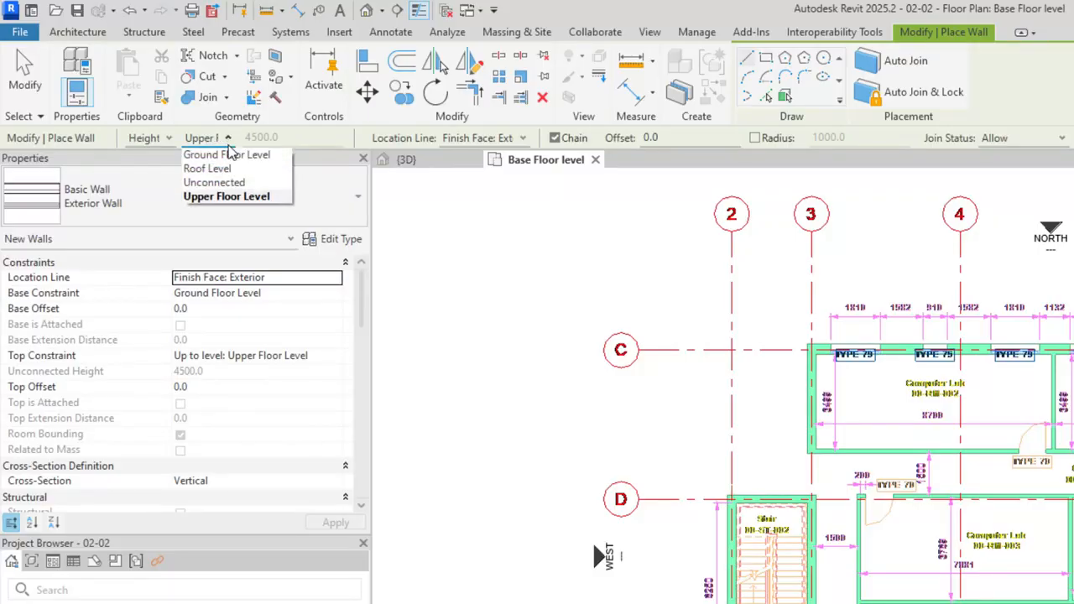
left_click(238, 196)
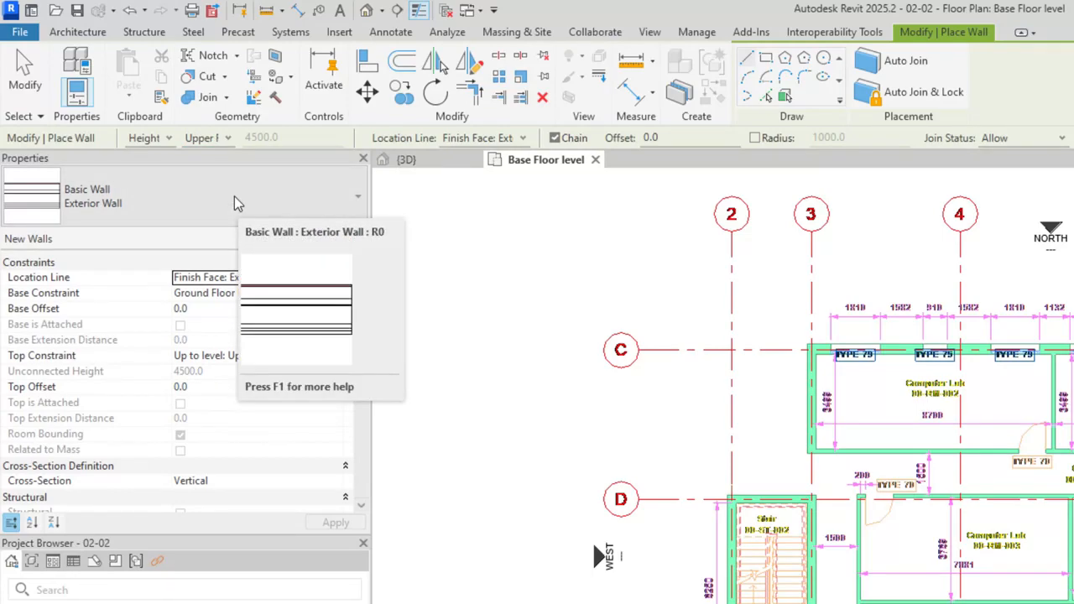
left_click(499, 141)
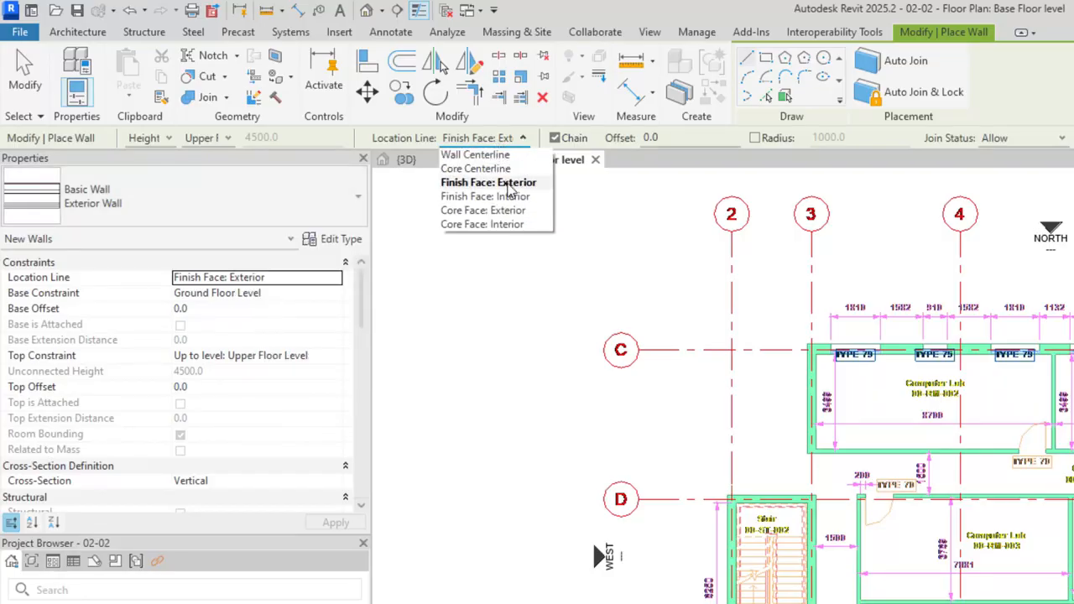
left_click(508, 185)
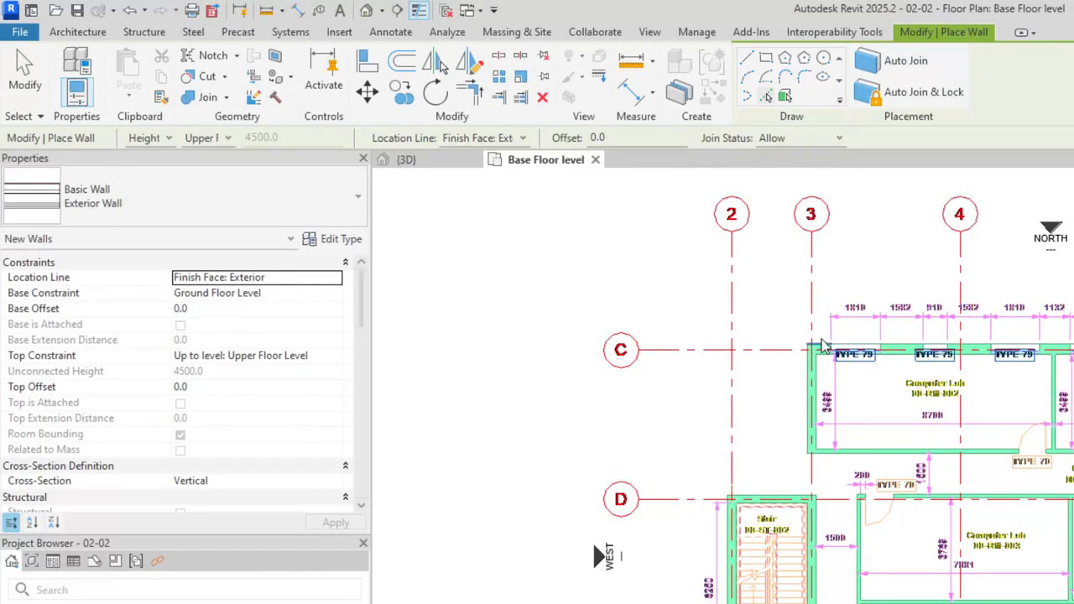
Place the exterior wall by picking the short outer CAD wall line at the corner of grids C and 3
scroll(822, 344, "up", 2)
scroll(822, 352, "up", 3)
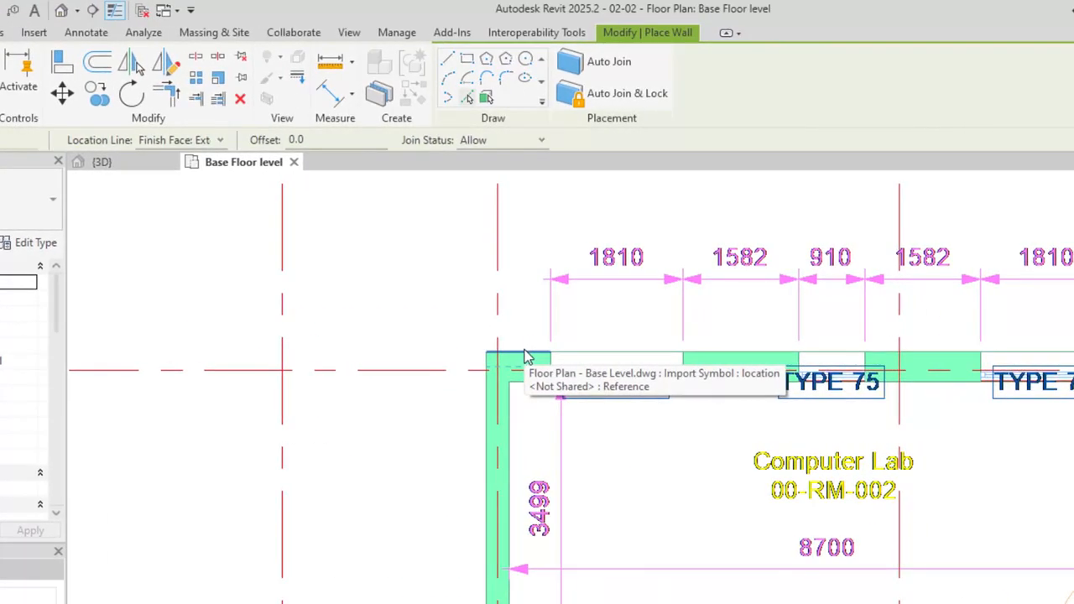
scroll(526, 355, "up", 1)
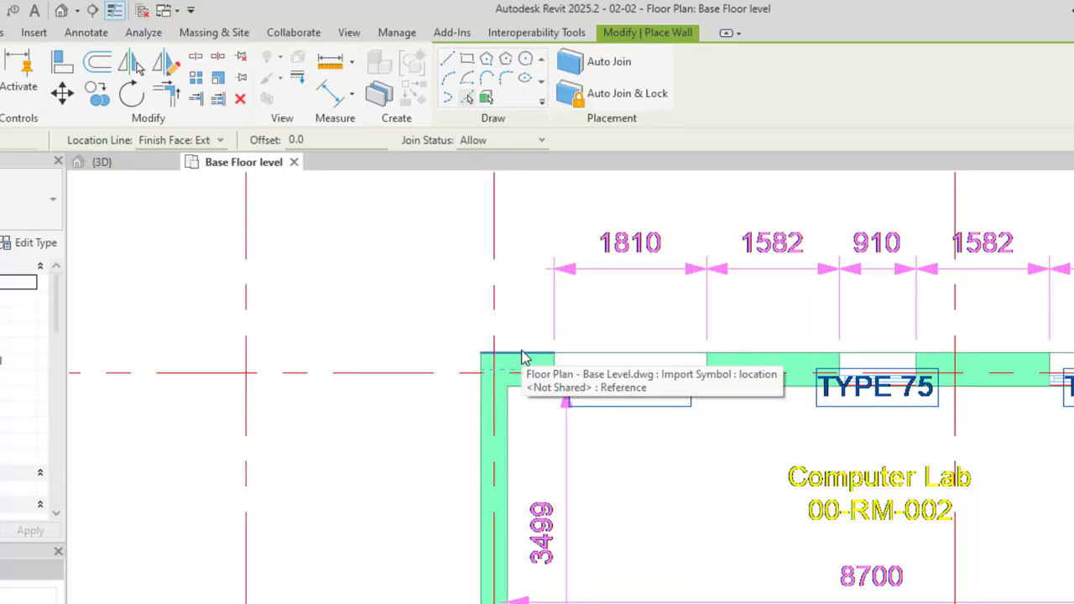
left_click(521, 357)
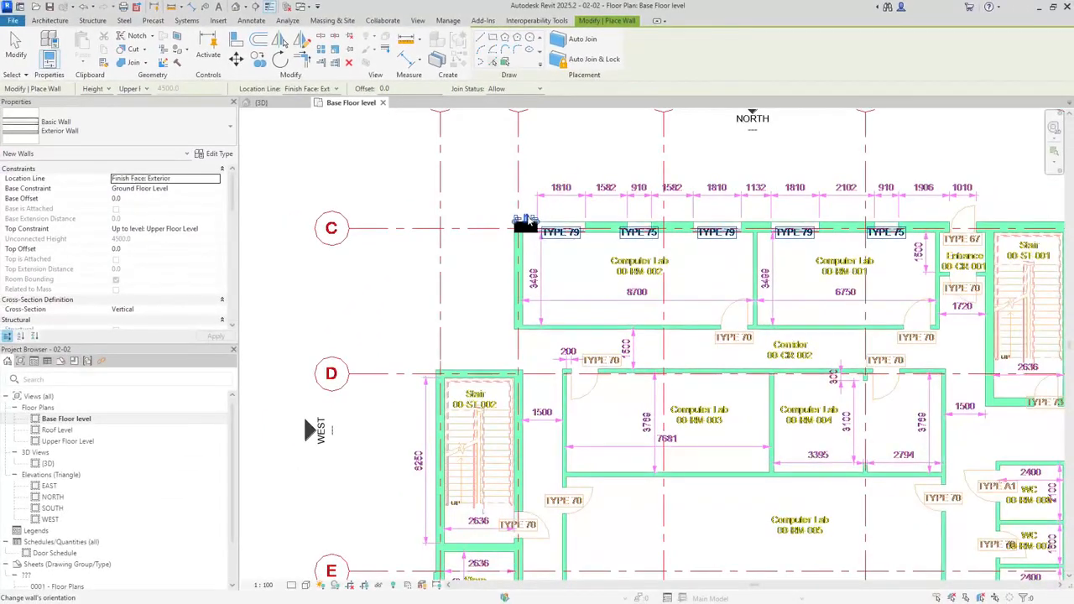
scroll(527, 221, "down", 1)
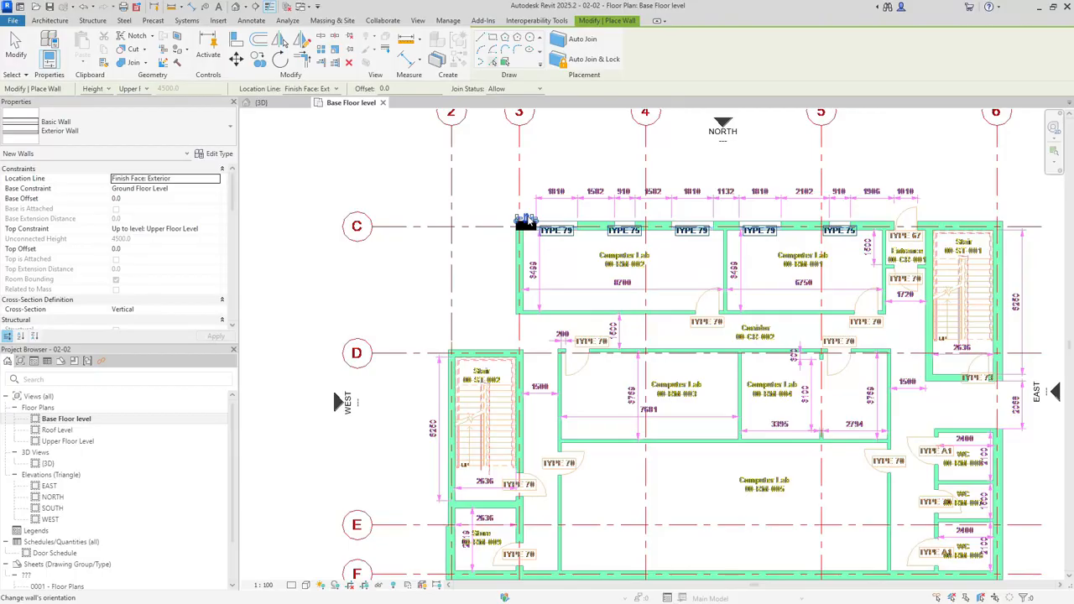
scroll(527, 222, "down", 1)
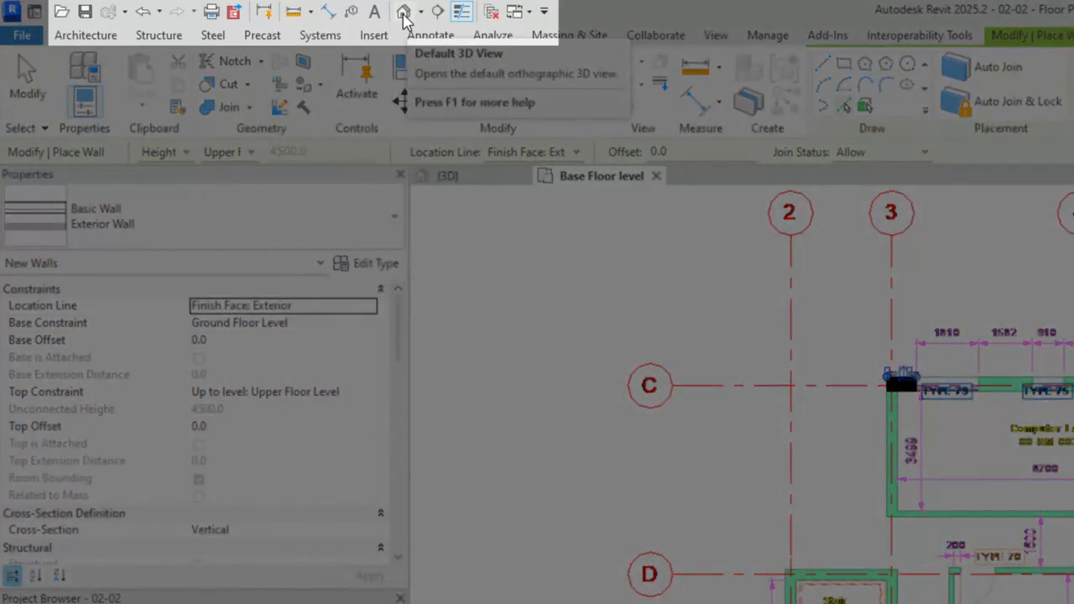
Examine the new wall segment on the linked plan in the default 3D view from an isometric angle
left_click(404, 18)
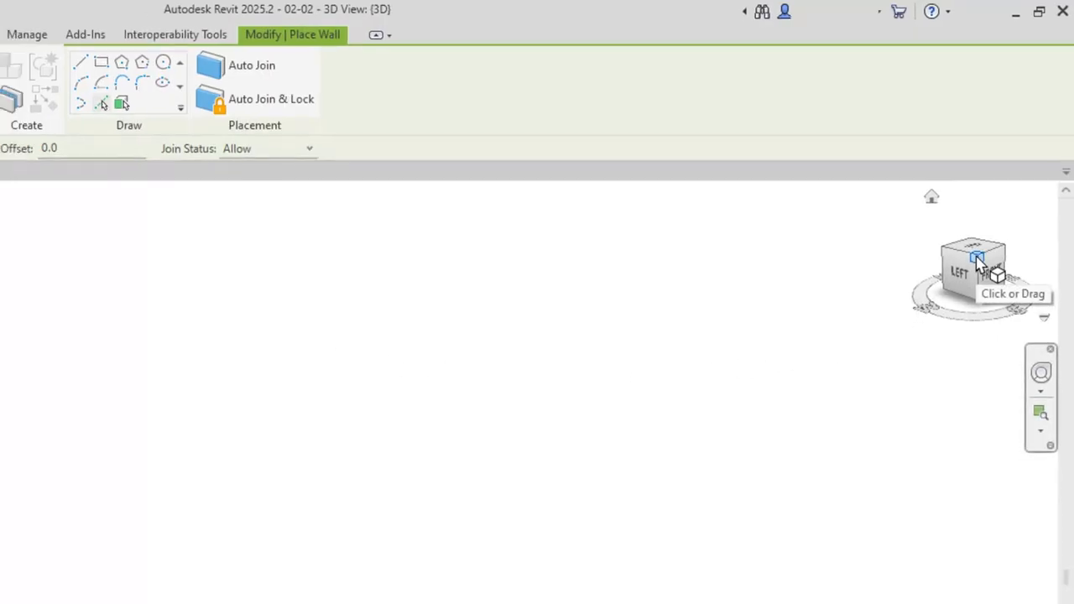
left_click(974, 265)
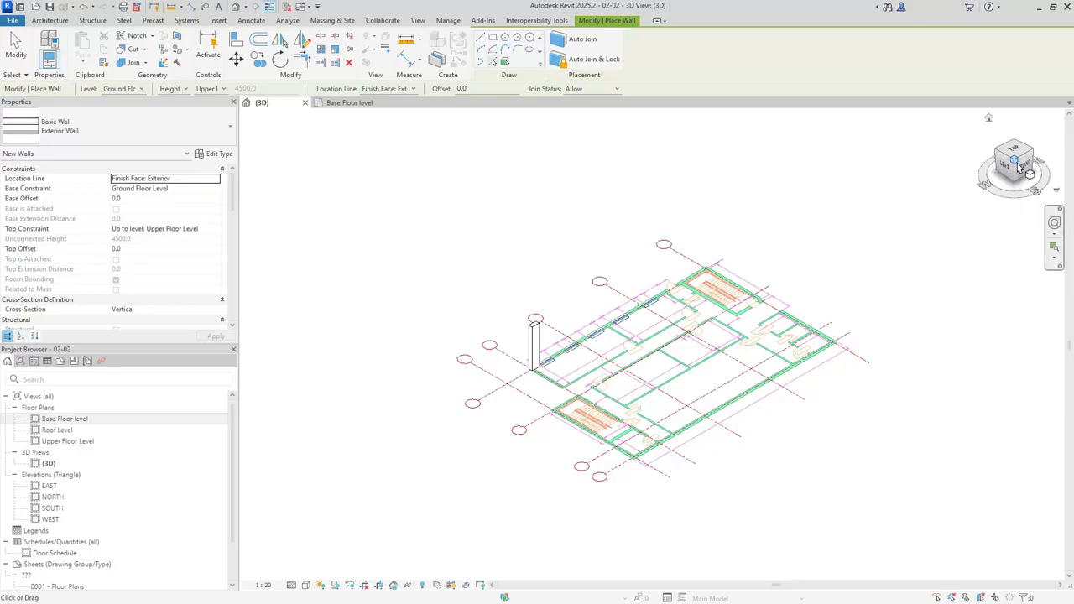
left_click(1024, 169)
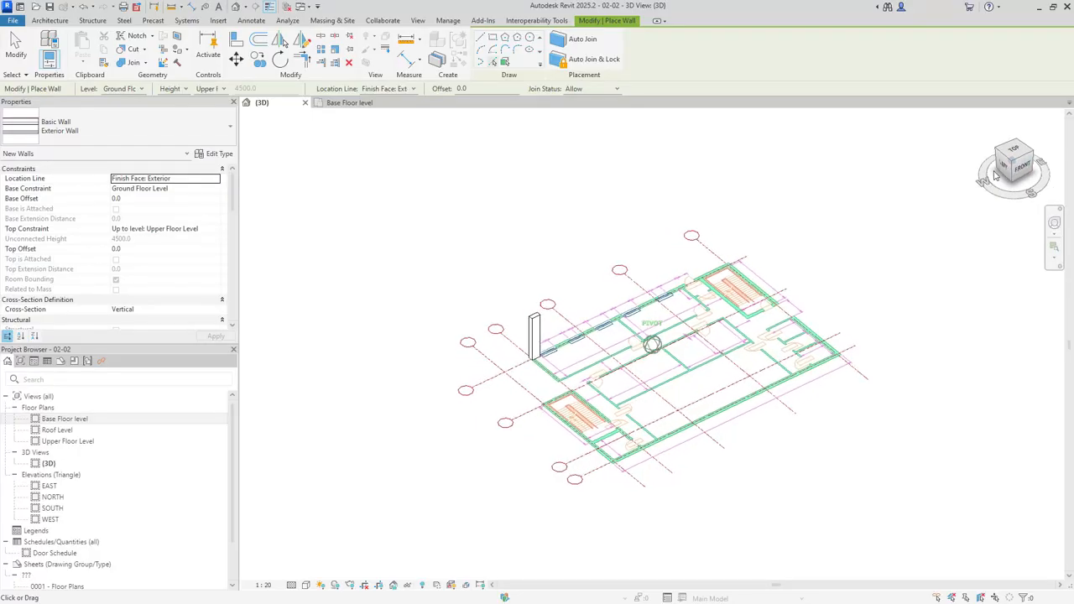
left_click_drag(934, 173, 931, 195)
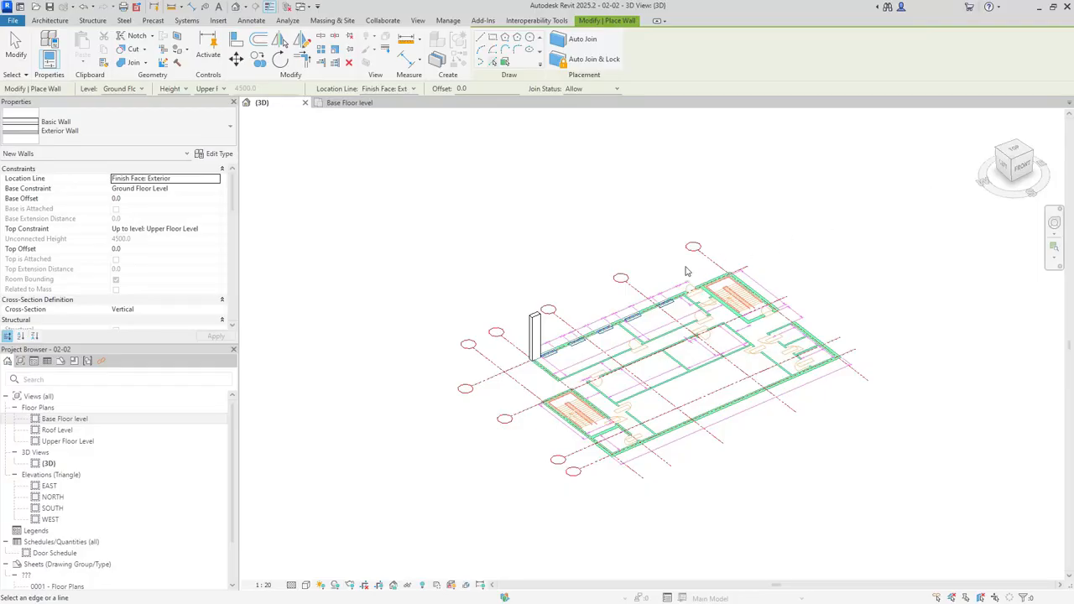
End wall placement, select the new exterior wall and stretch its top up to Roof Level in the SOUTH elevation
key("Escape")
scroll(535, 319, "up", 3)
left_click(535, 322)
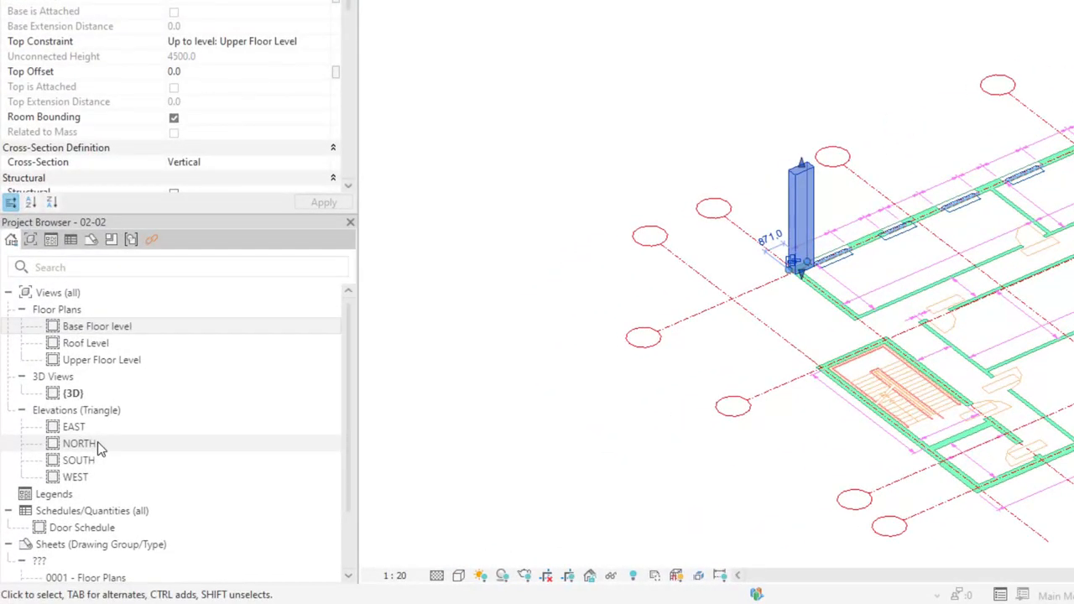
left_click(91, 461)
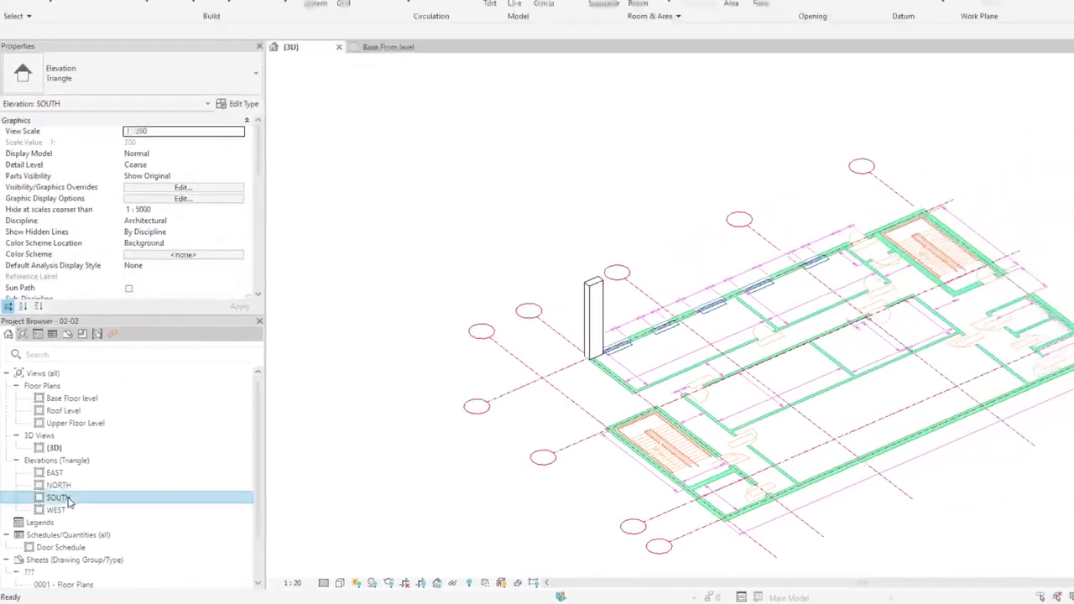
double_click(70, 500)
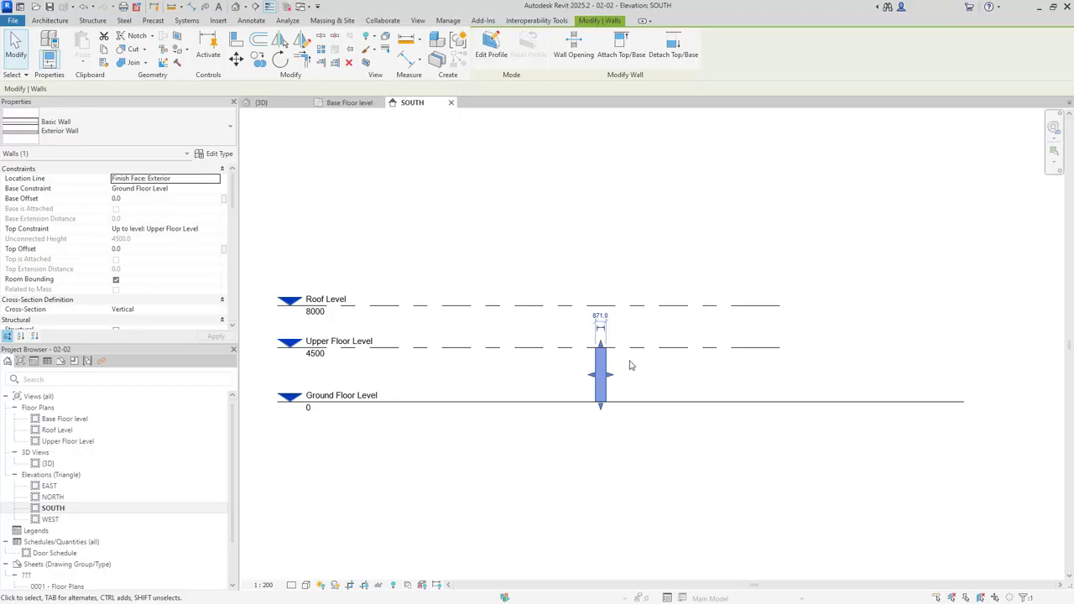
scroll(631, 365, "up", 2)
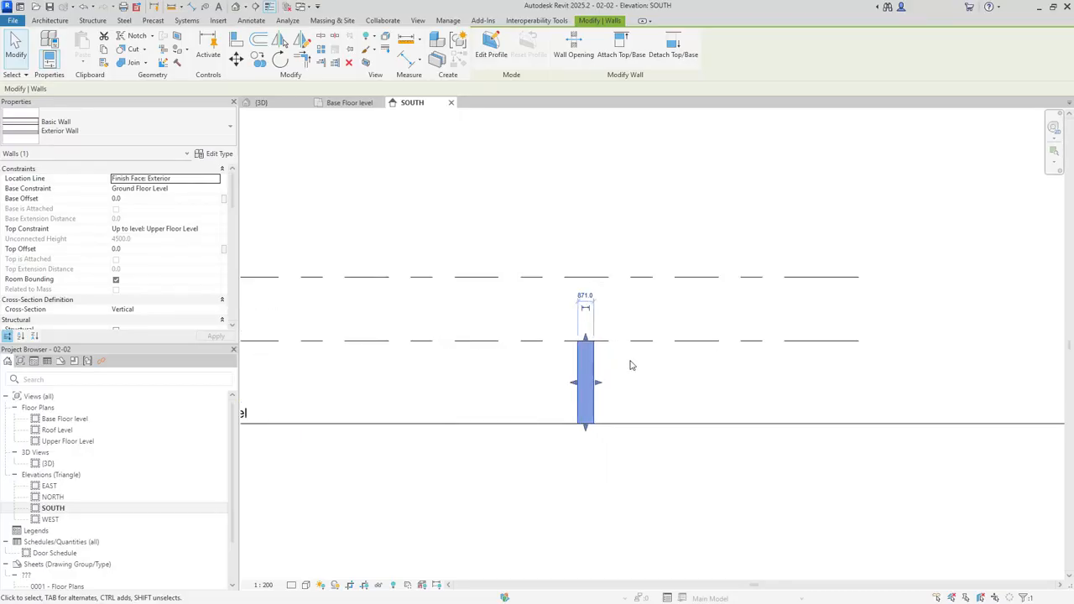
middle_click_drag(638, 367, 811, 371)
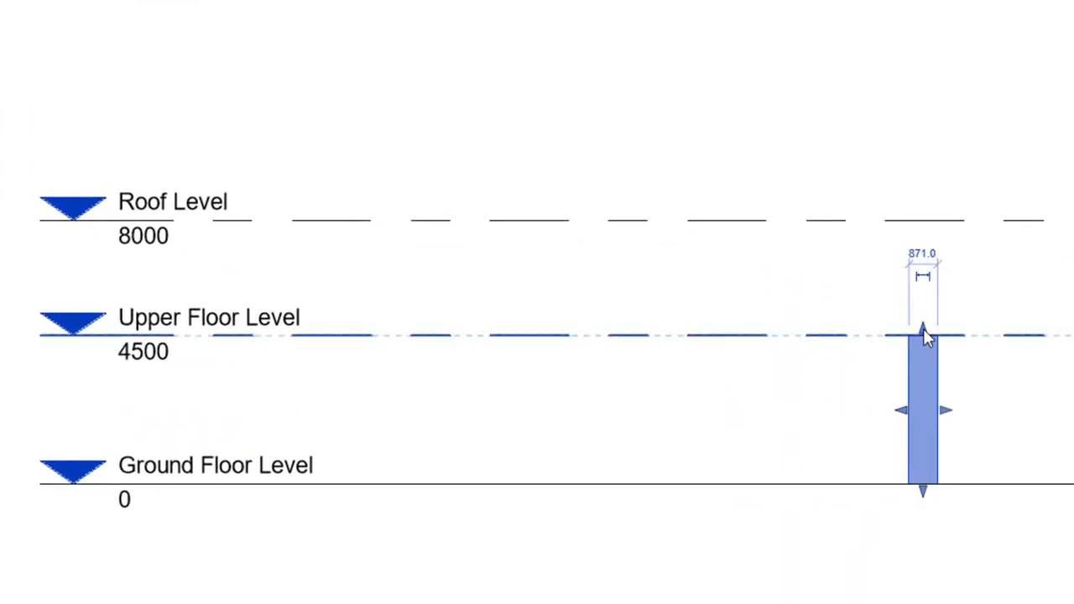
left_click_drag(923, 334, 923, 220)
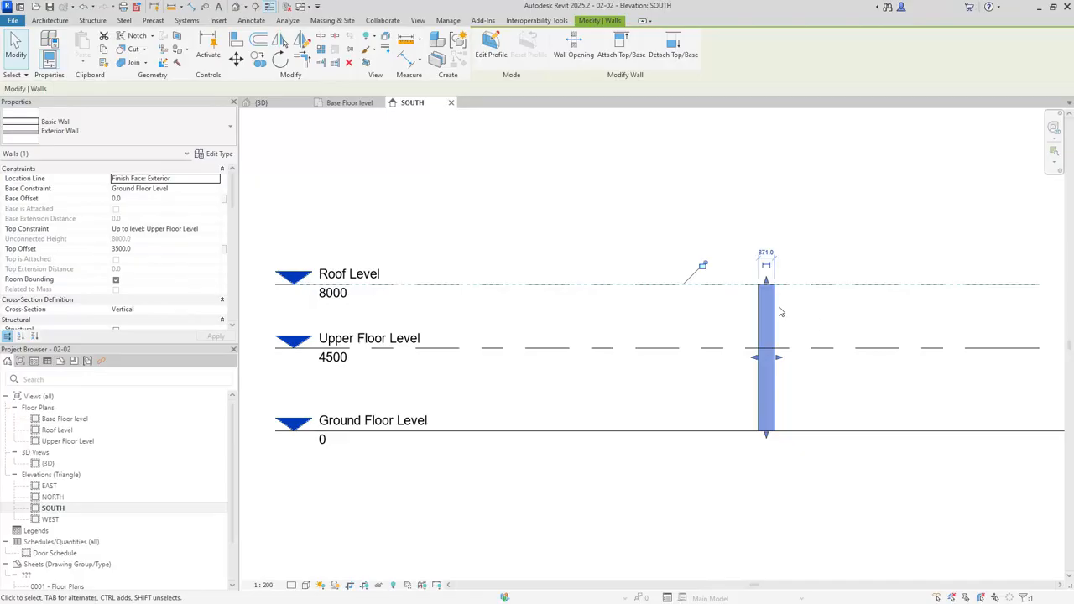
In the 3D view, set the selected exterior wall's Top Offset to 0, keeping its top constraint at Upper Floor Level
left_click(261, 103)
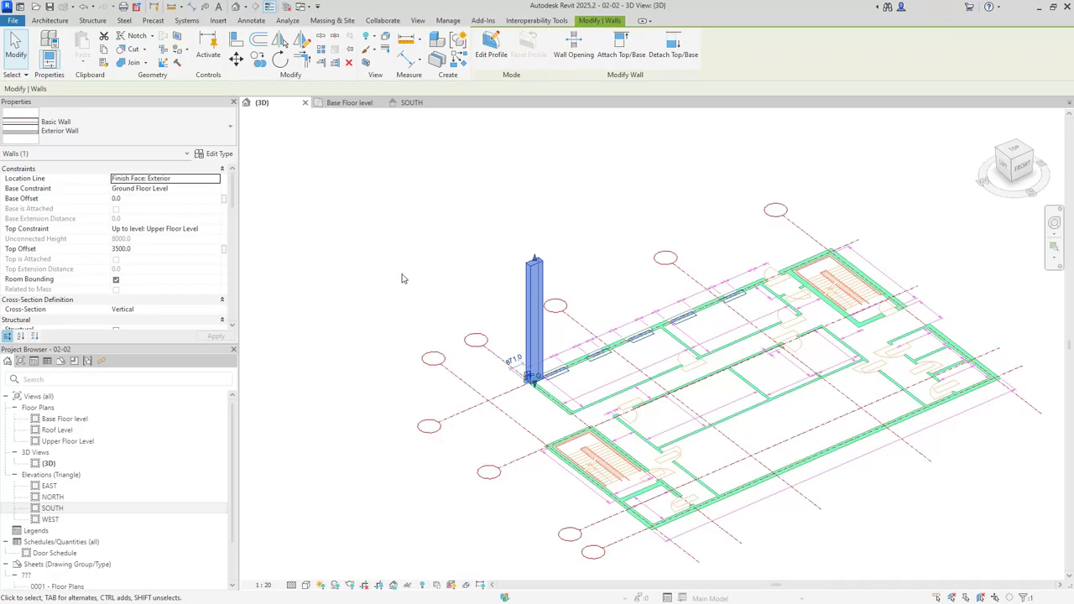
middle_click_drag(402, 294, 356, 264, "shift")
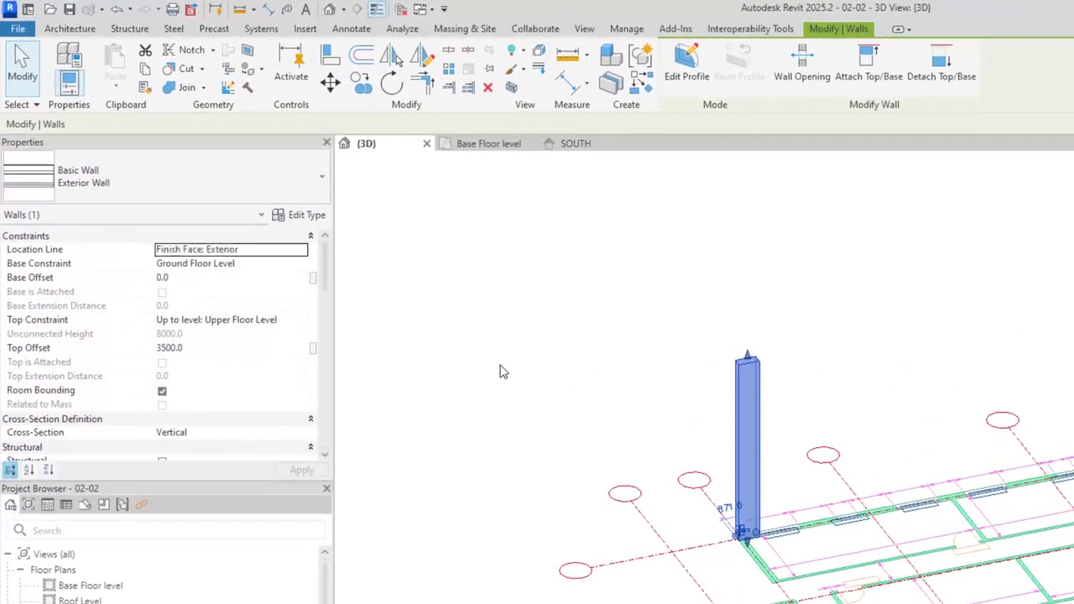
left_click(302, 326)
left_click(302, 327)
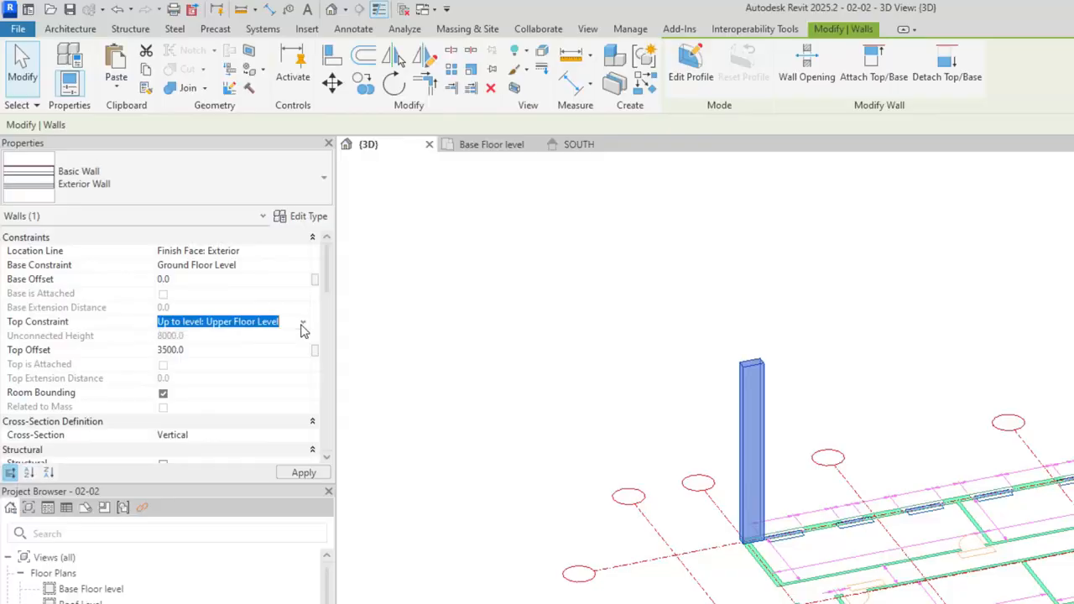
left_click(211, 351)
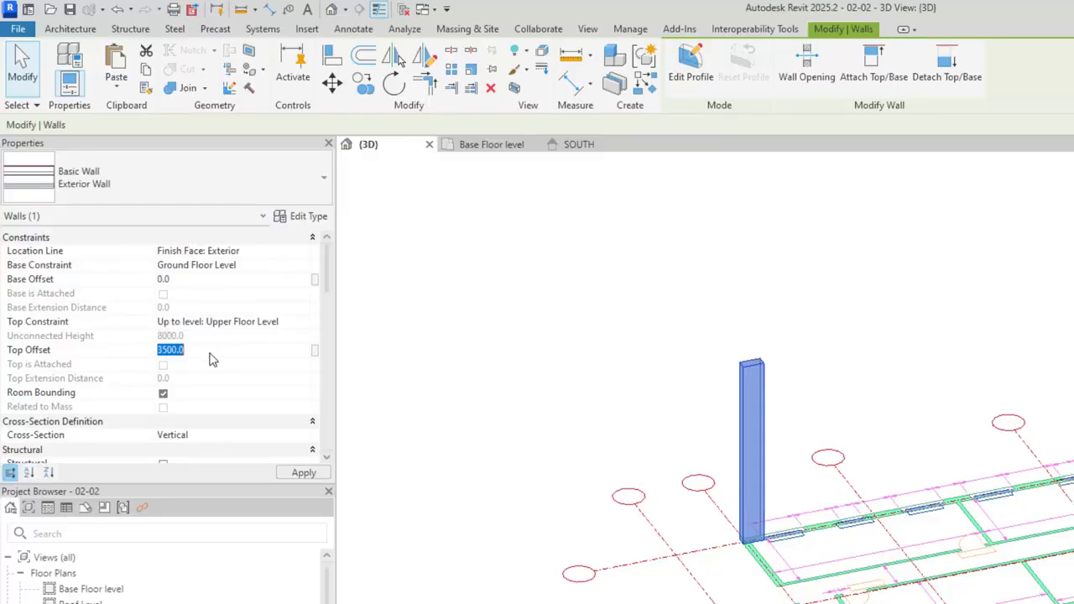
type("0")
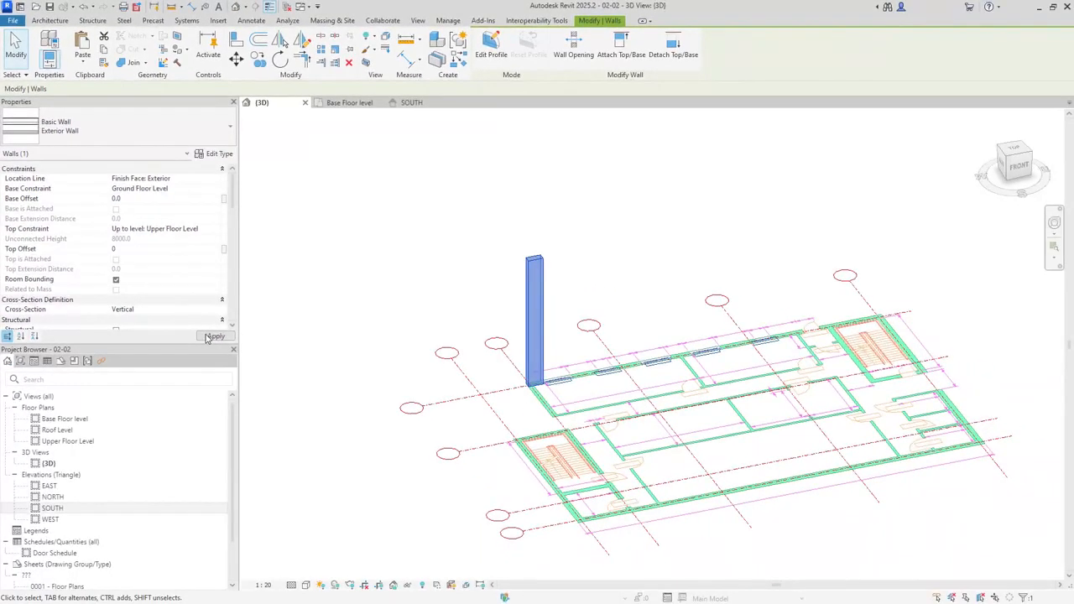
left_click(208, 337)
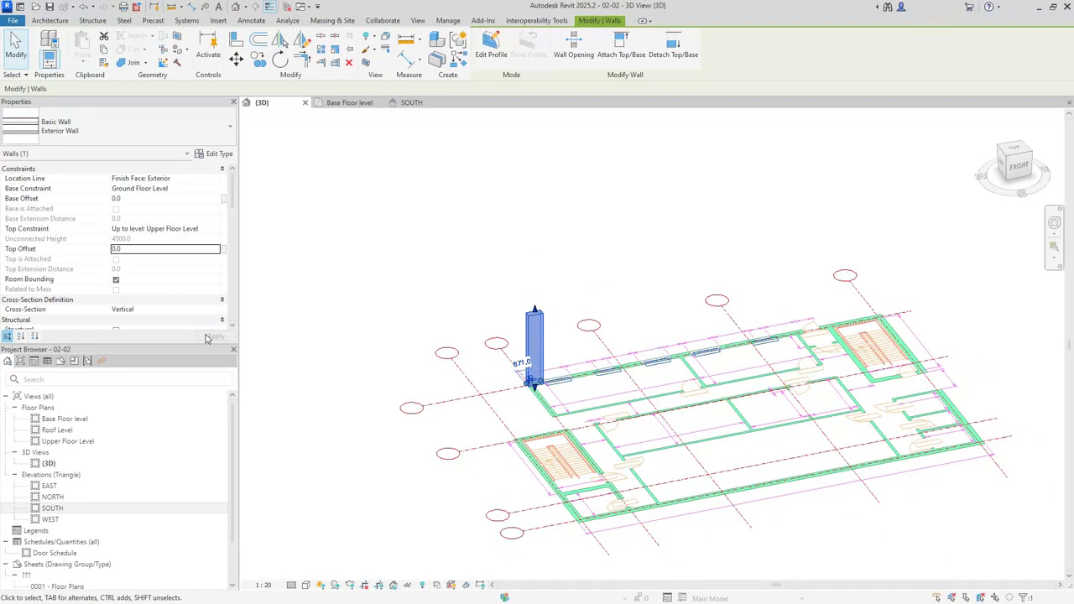
Examine the short exterior wall against the linked CAD plan in 3D, from above and at an angle
mouse_move(369, 362)
middle_mouse_down("shift")
mouse_move(445, 340)
mouse_move(511, 257)
mouse_move(354, 354)
middle_mouse_up("shift")
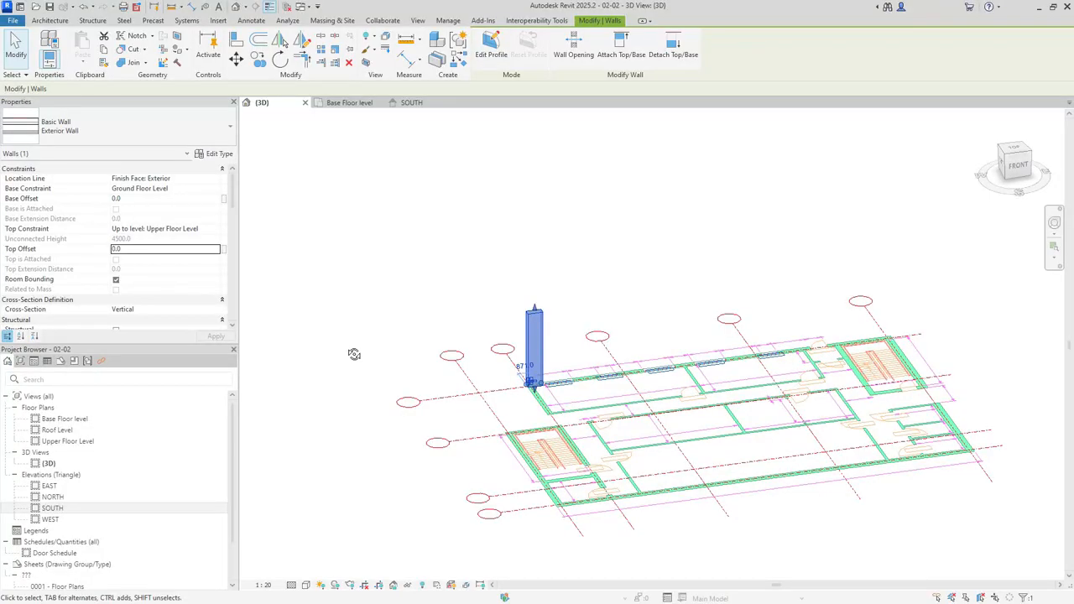
middle_click_drag(596, 305, 553, 390, "shift")
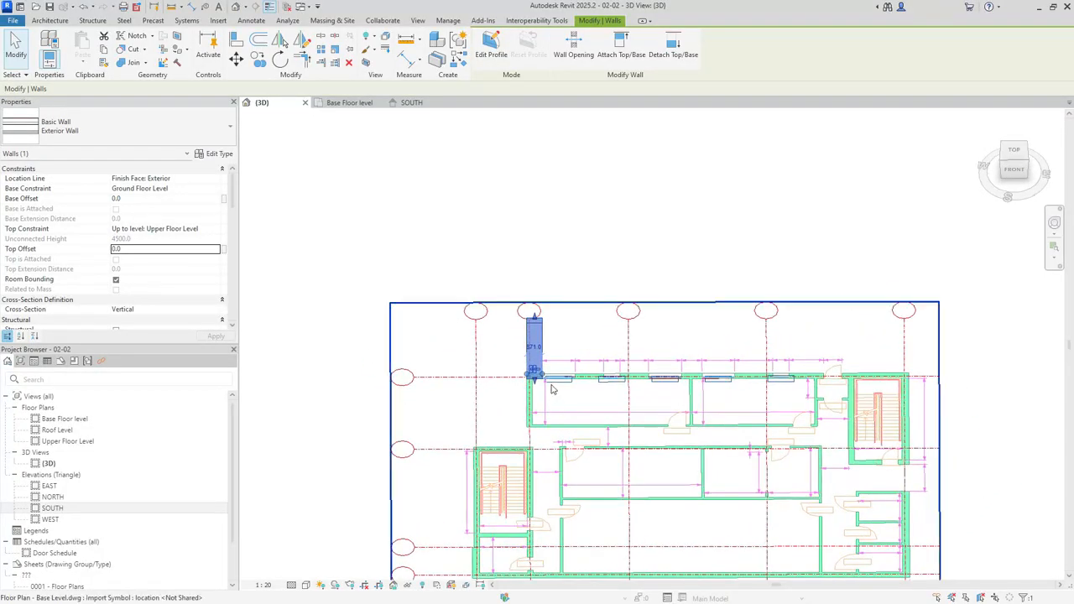
scroll(552, 389, "up", 5)
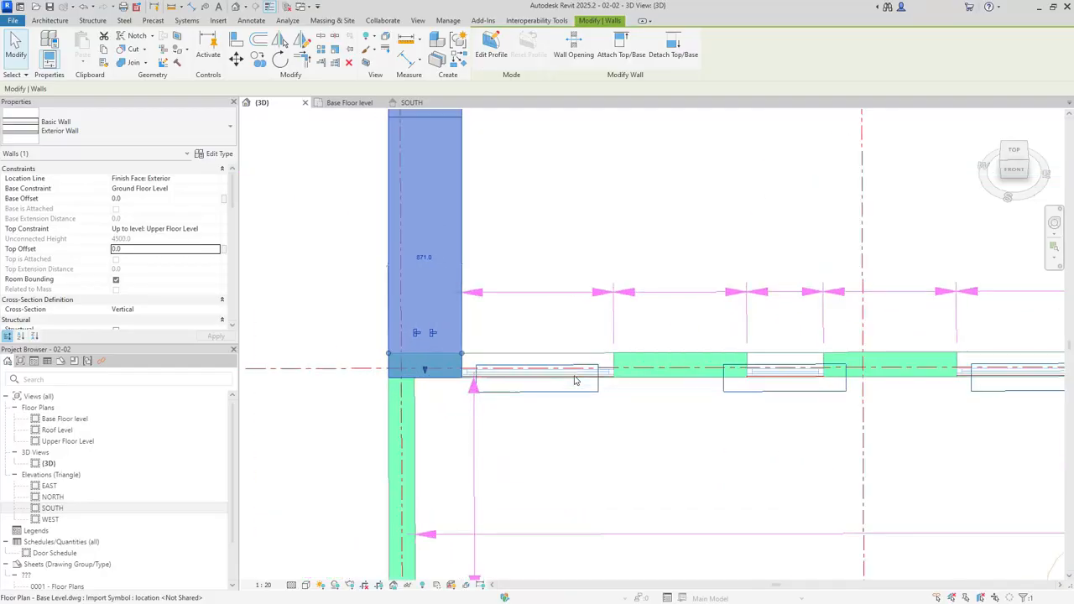
middle_click_drag(576, 380, 617, 417, "shift")
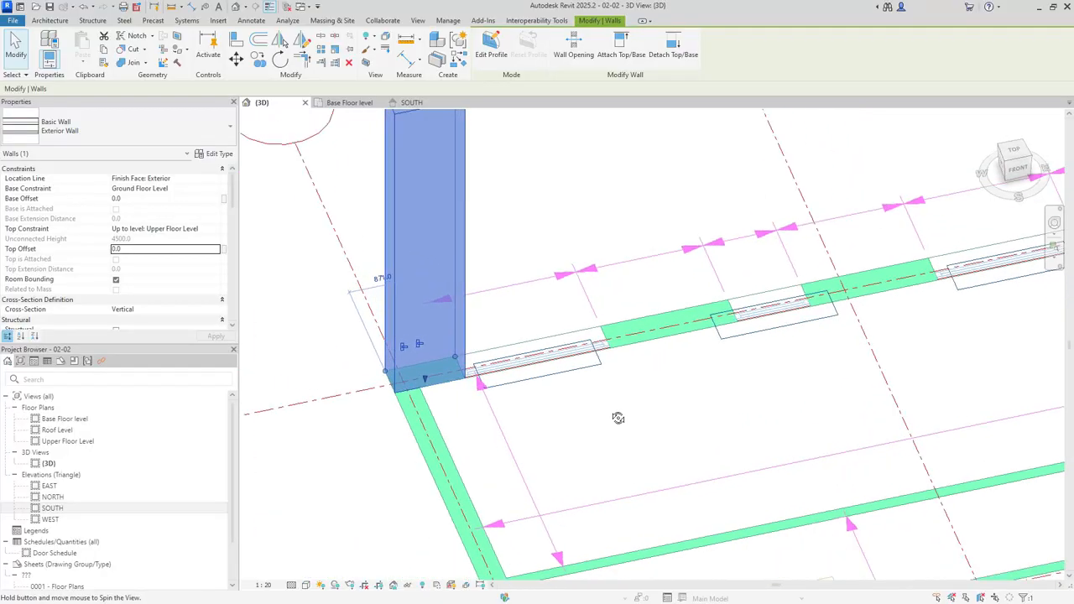
scroll(618, 417, "down", 5)
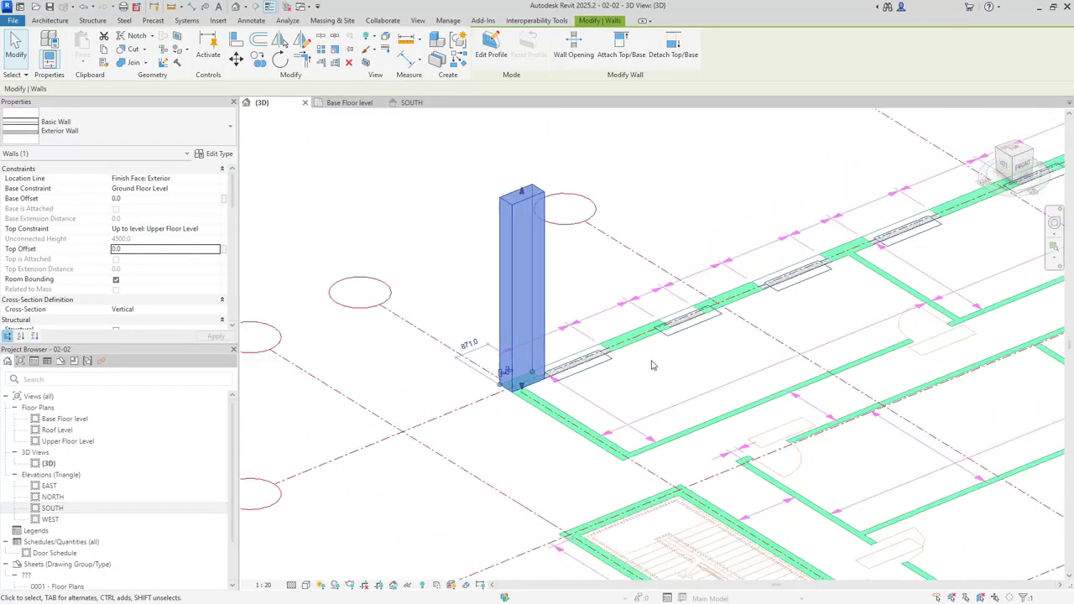
scroll(653, 365, "down", 1)
middle_click_drag(653, 365, 489, 456)
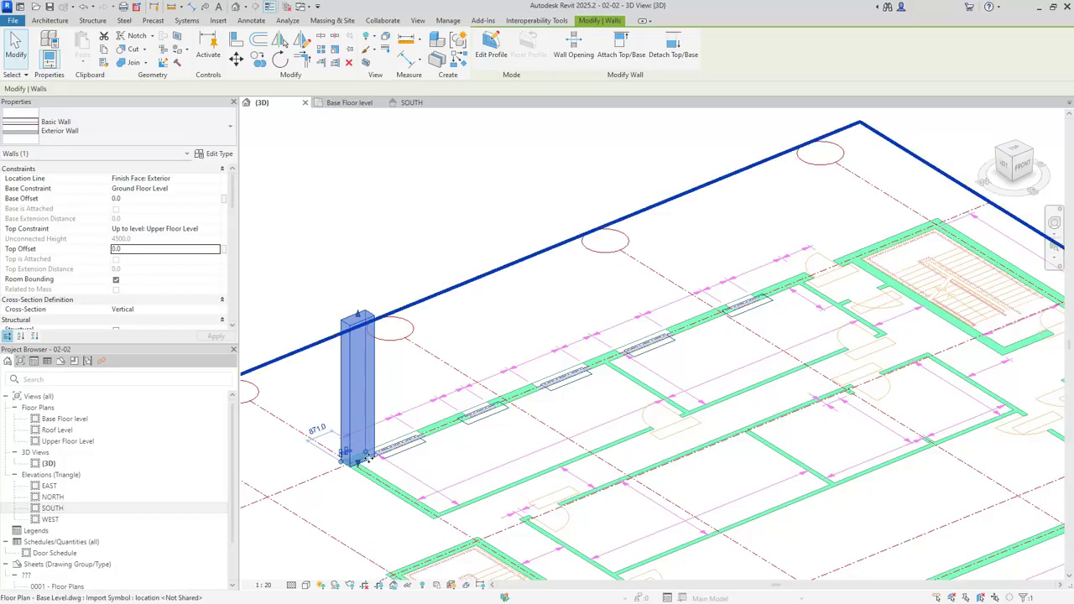
In the Base Floor level plan, stretch the exterior wall's free end along grid C to the outer CAD corner at grid 6, 21128 mm long
double_click(67, 419)
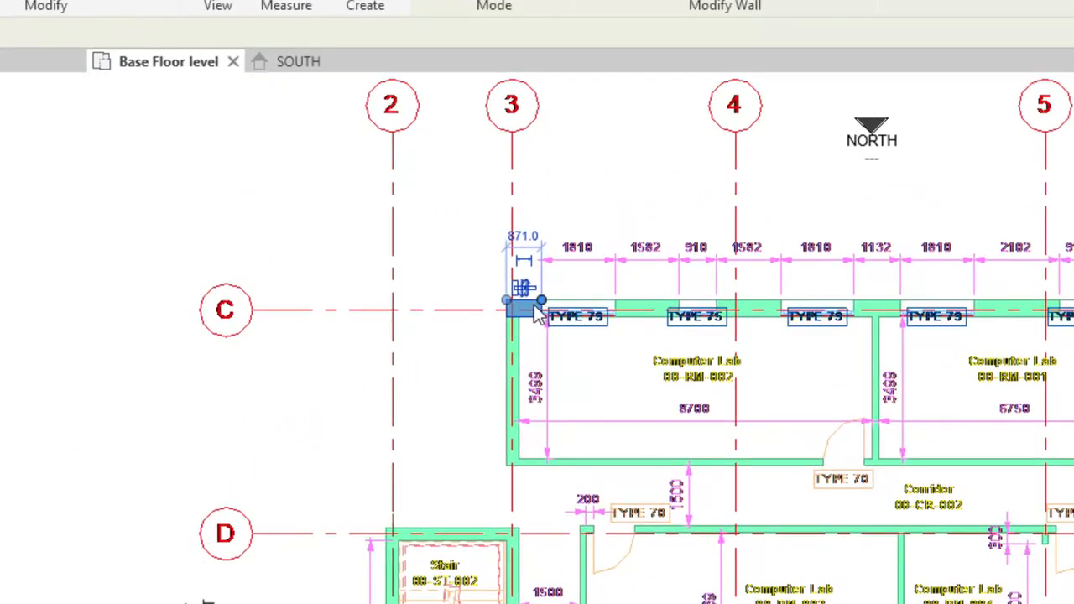
key("space")
left_click(462, 296)
left_click(516, 300)
left_click(525, 312)
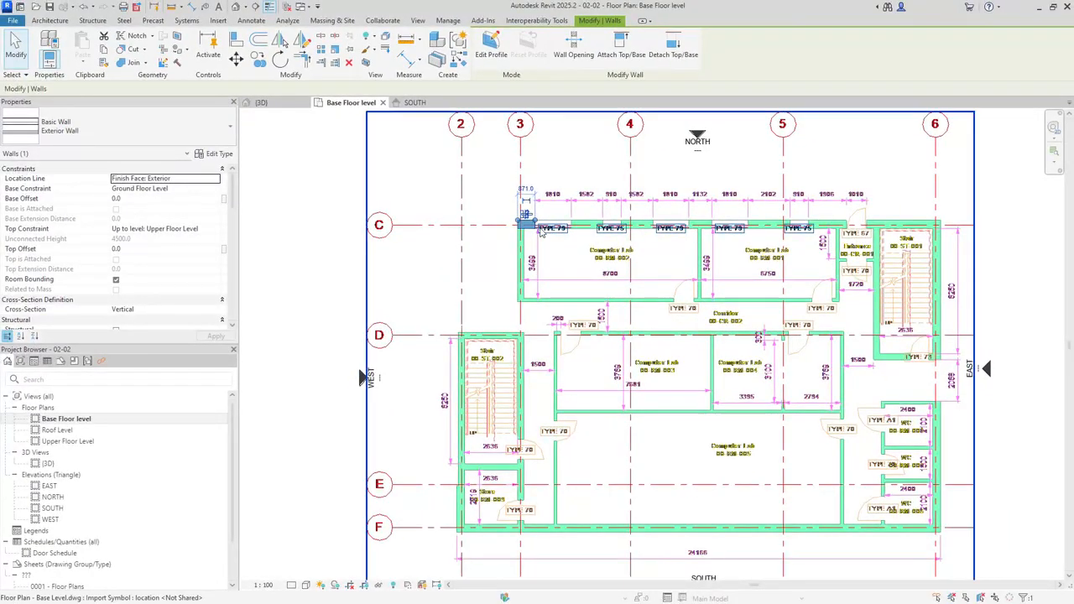
scroll(551, 230, "down", 4)
scroll(541, 233, "down", 2)
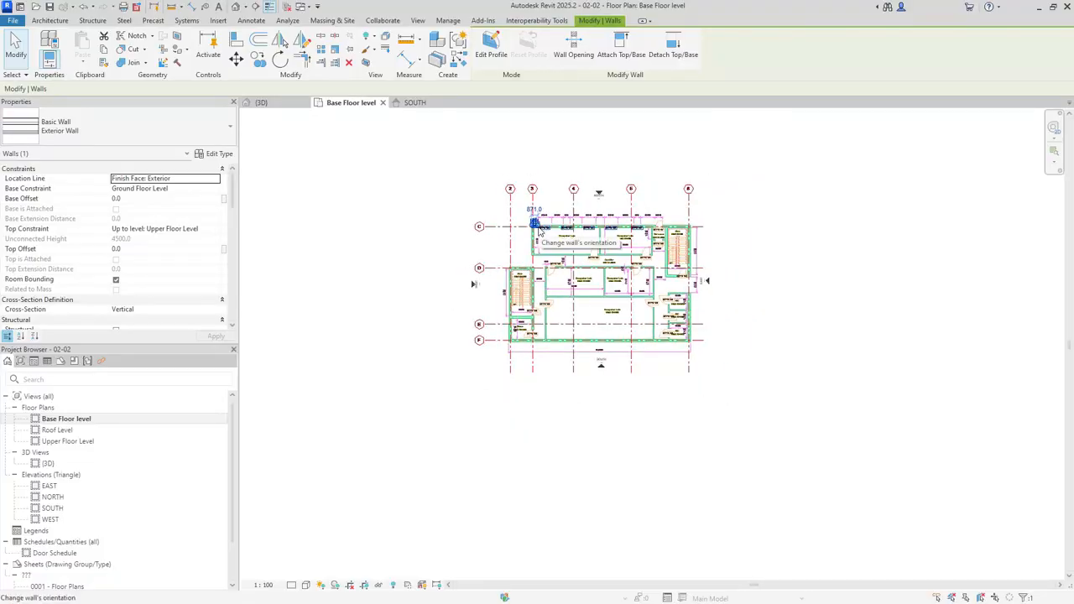
scroll(540, 226, "up", 1)
middle_click_drag(587, 231, 554, 255)
scroll(552, 248, "up", 4)
middle_click_drag(646, 257, 525, 271)
scroll(576, 269, "up", 2)
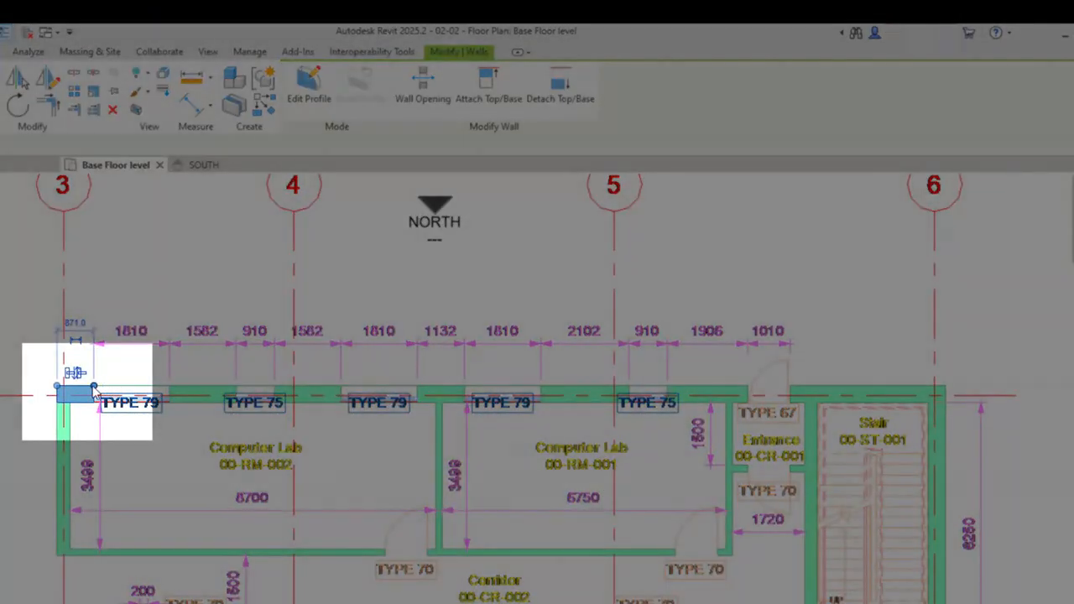
left_click_drag(104, 386, 945, 386)
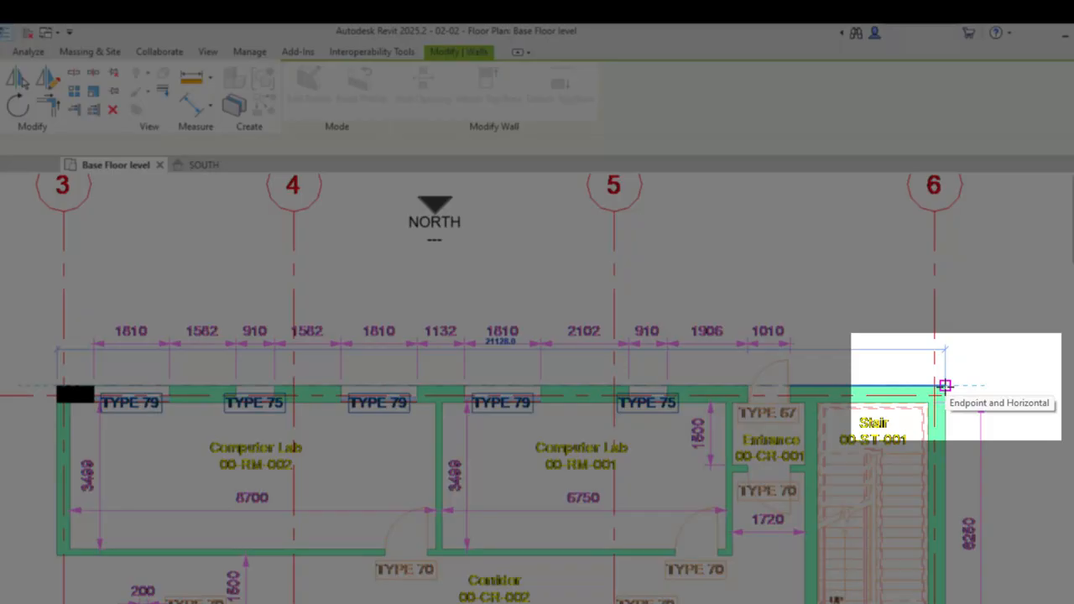
left_click_drag(945, 386, 945, 386)
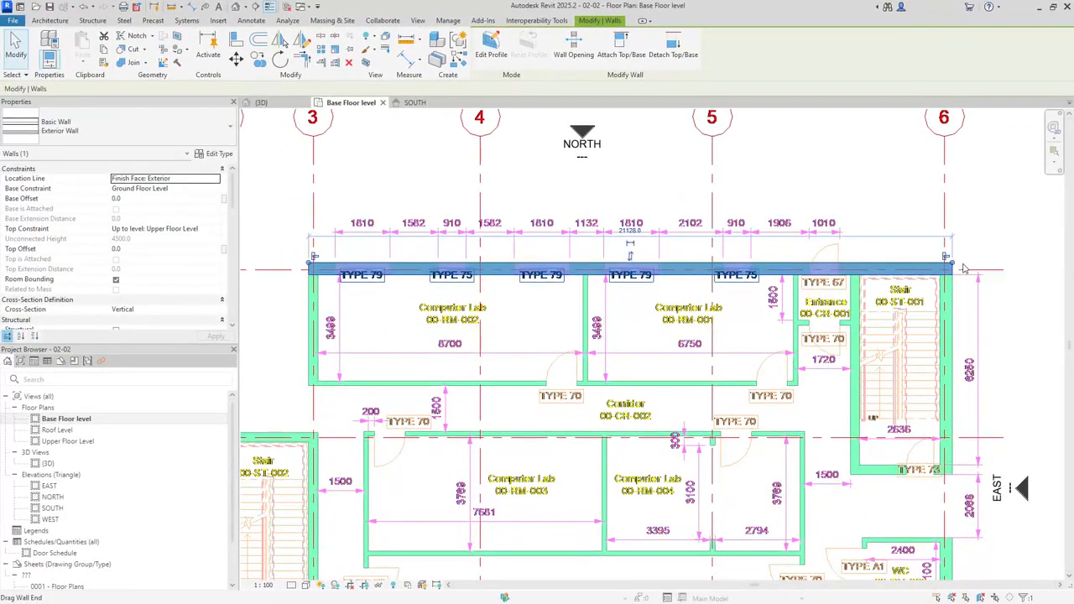
Examine the full-length north exterior wall over the linked plan in the 3D view
scroll(993, 258, "down", 1)
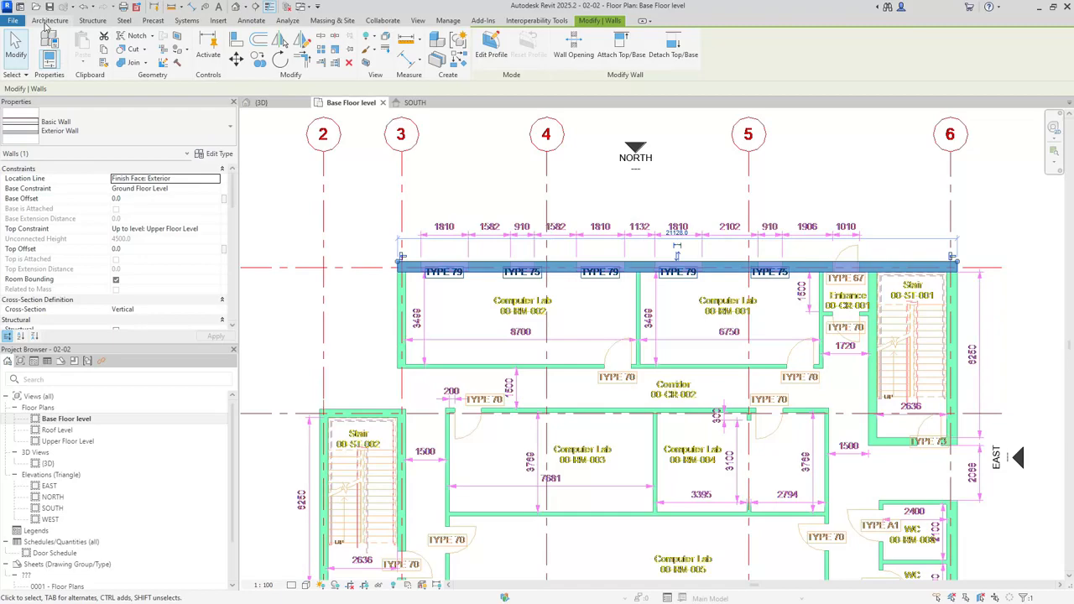
left_click(261, 102)
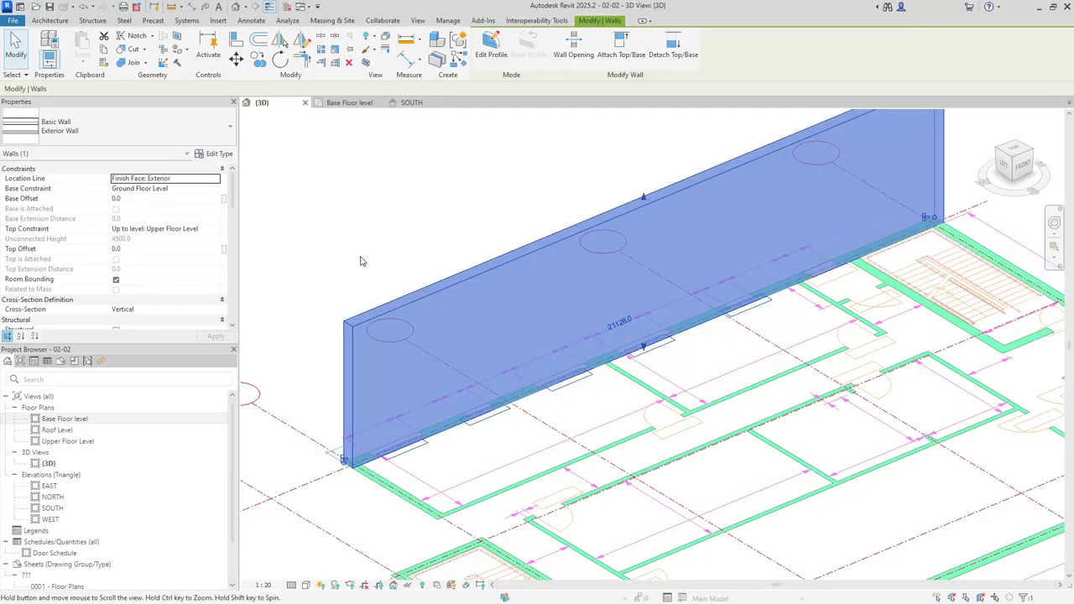
middle_click_drag(360, 261, 344, 319, "shift")
Return to the Base Floor level plan and start a new door of type Doors_ExtSgl_Flush 1010x2110mm
double_click(64, 420)
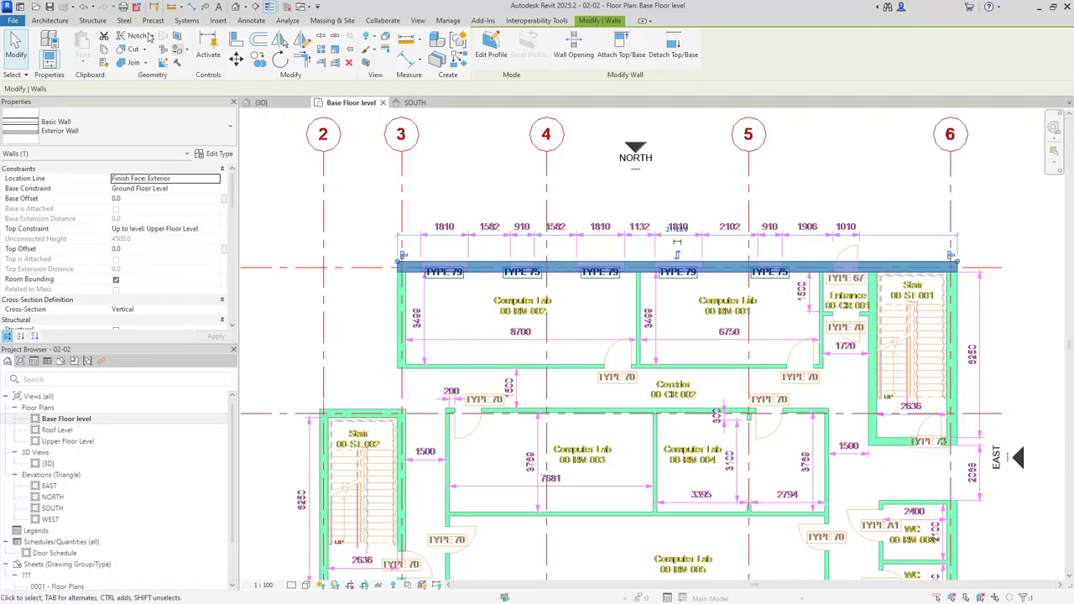
left_click(57, 21)
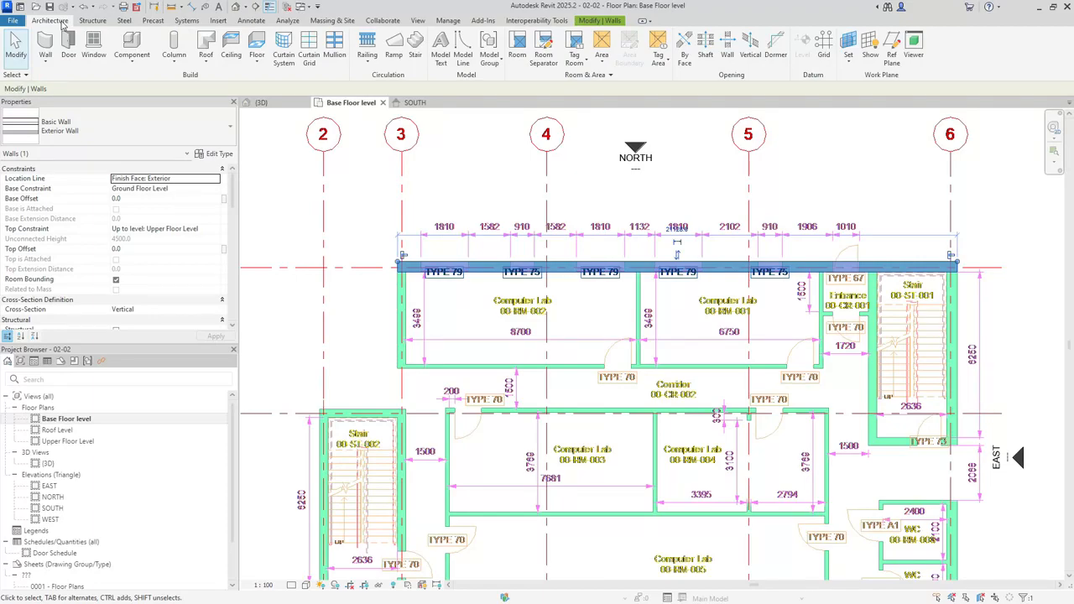
left_click(69, 46)
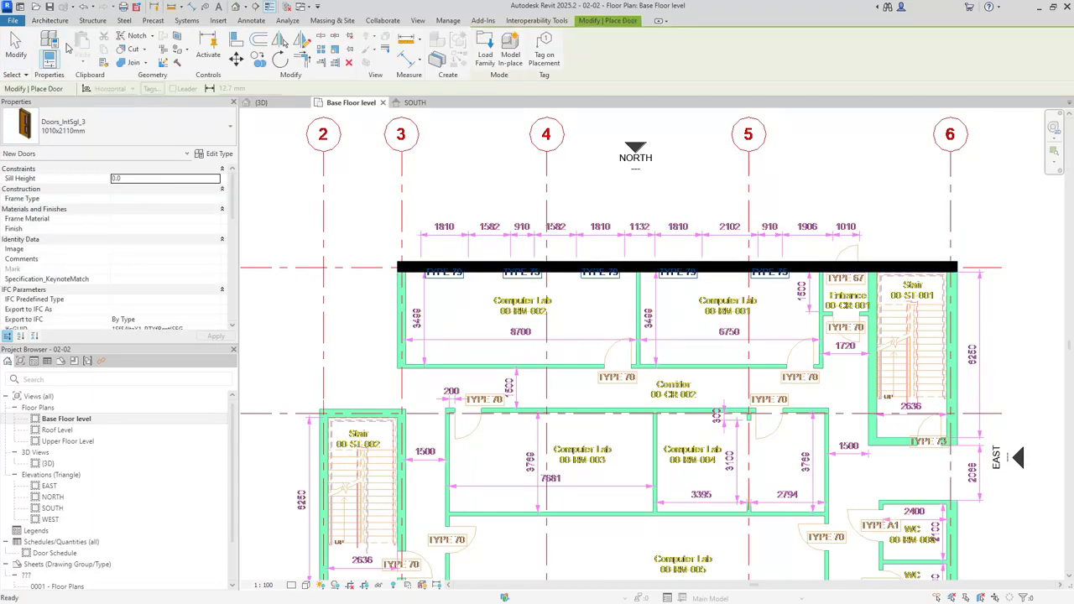
left_click(92, 131)
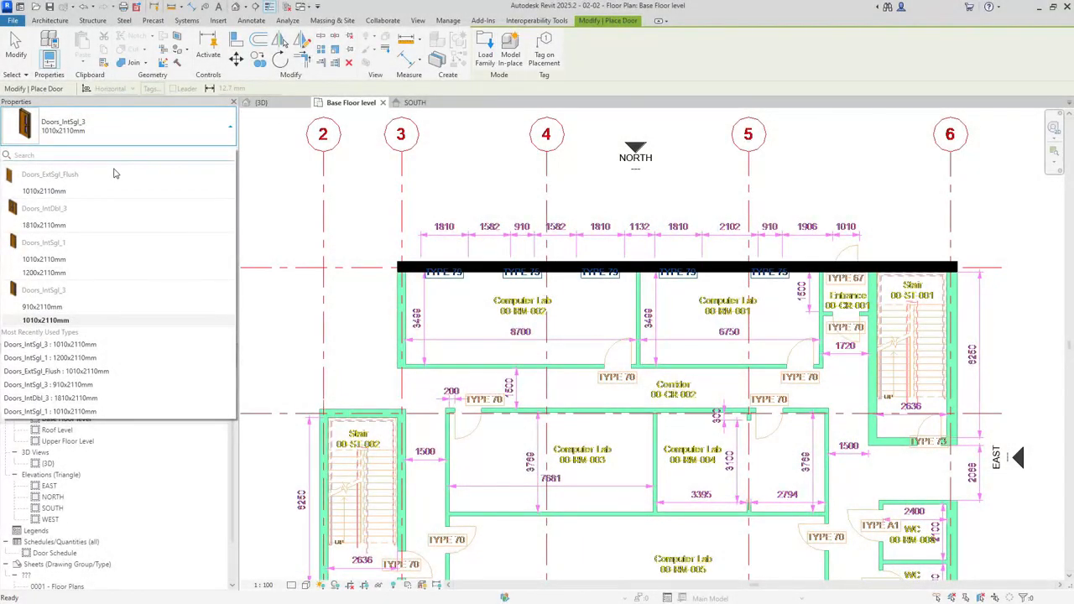
mouse_move(84, 197)
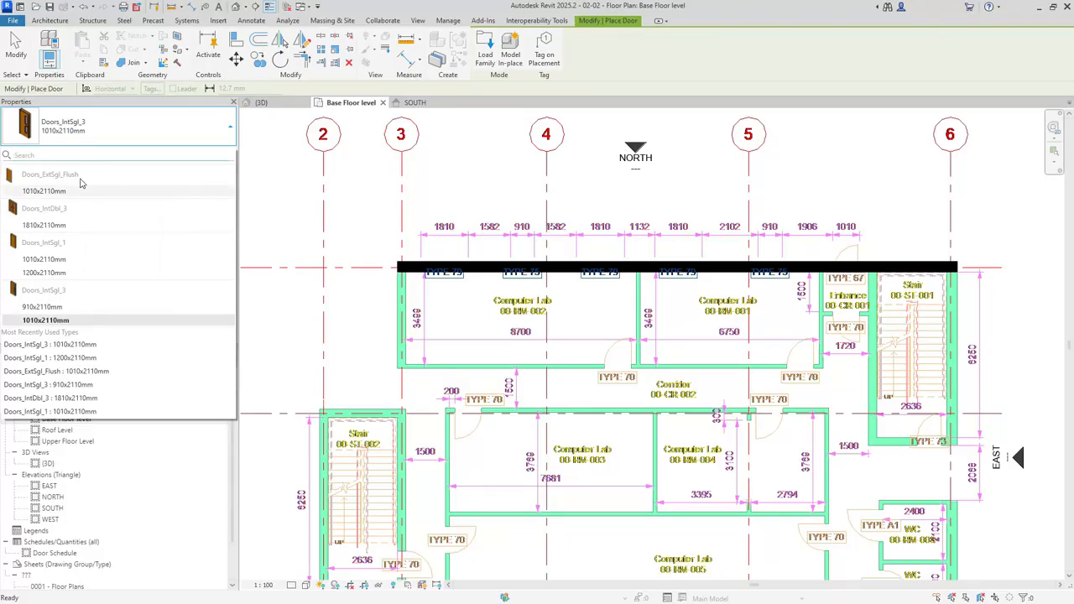
left_click(79, 192)
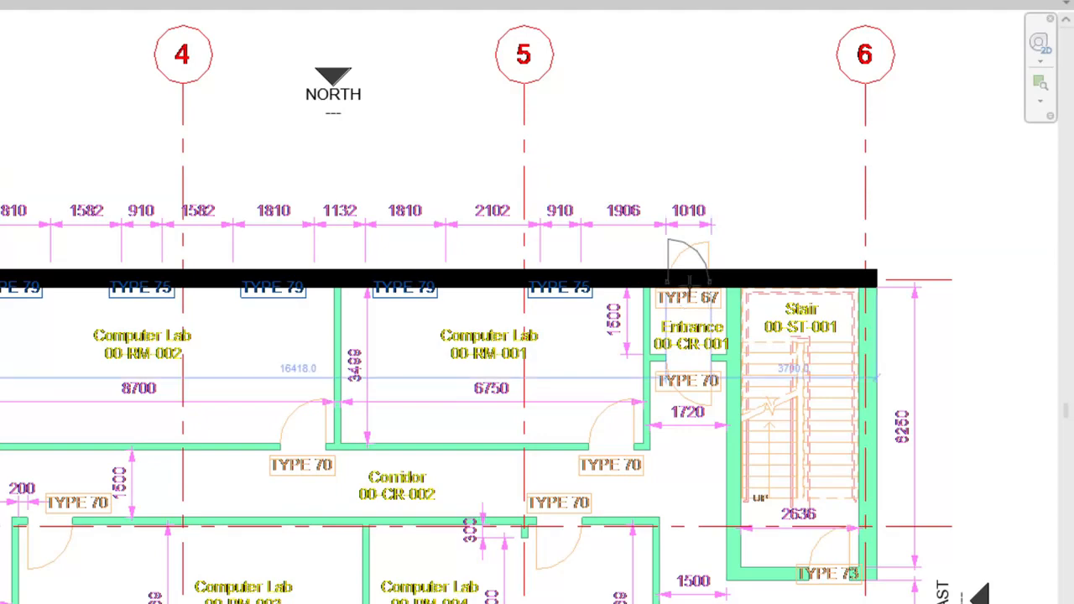
Place the door in the north wall at the TYPE 67 entrance opening, flipped to match the CAD swing, and end door placement
scroll(689, 279, "up", 3)
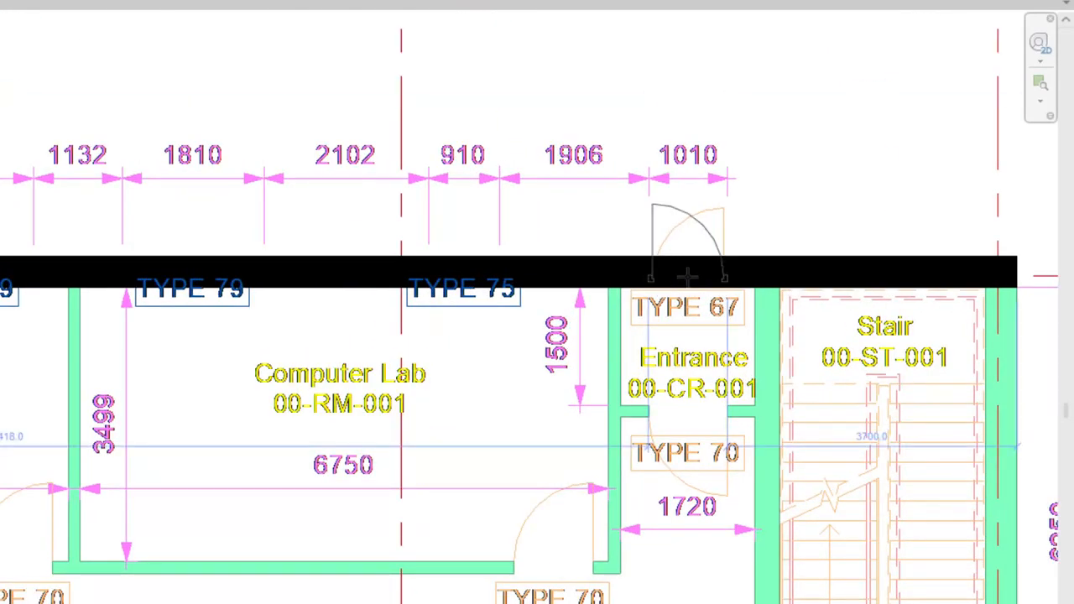
scroll(688, 280, "up", 2)
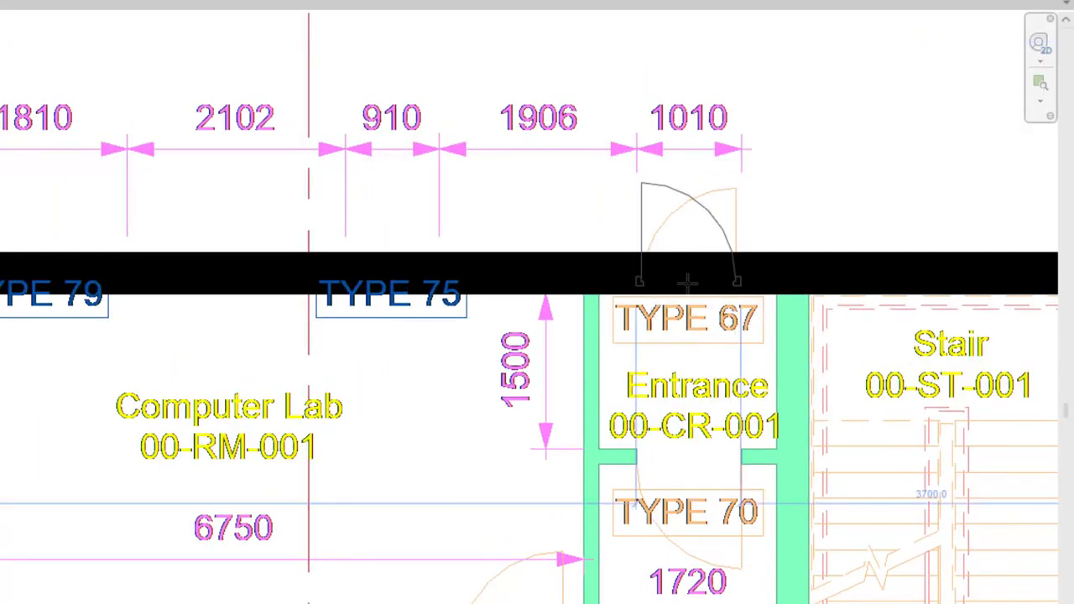
key("space")
key("space")
key("space")
key("space")
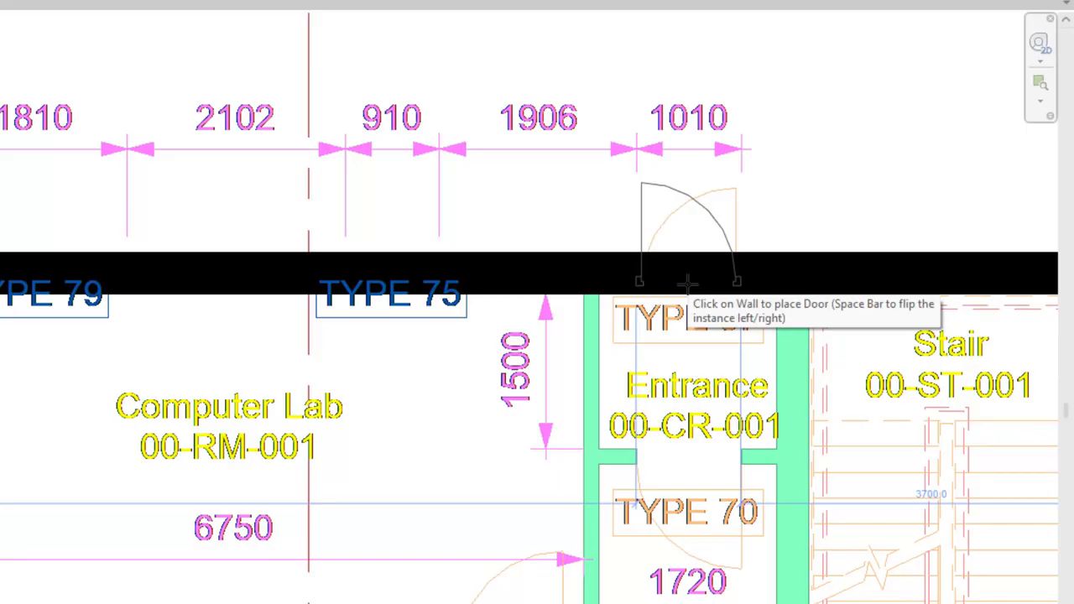
key("space")
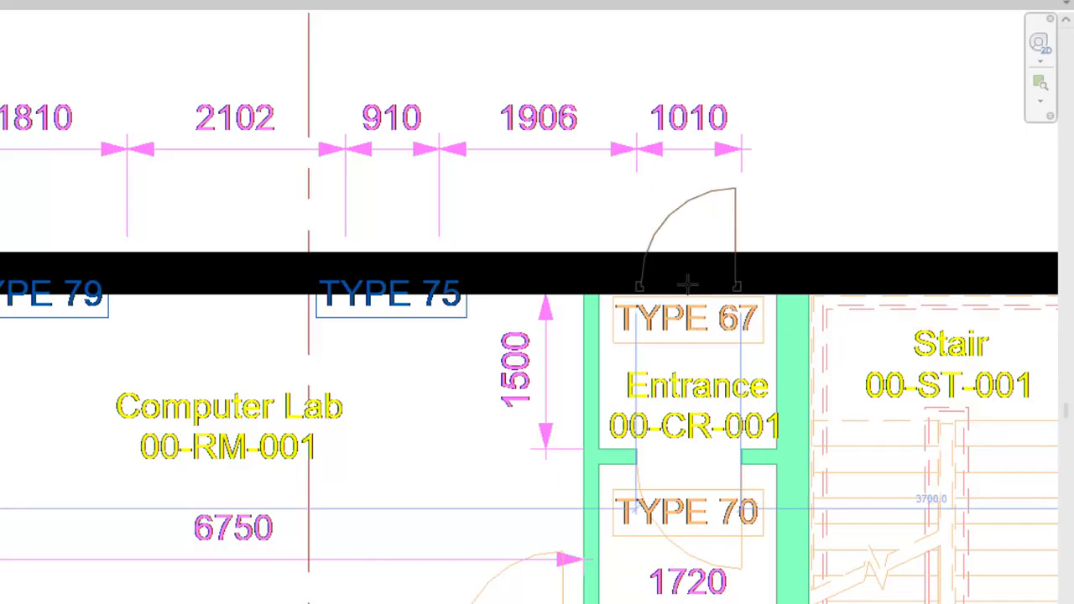
left_click(686, 284)
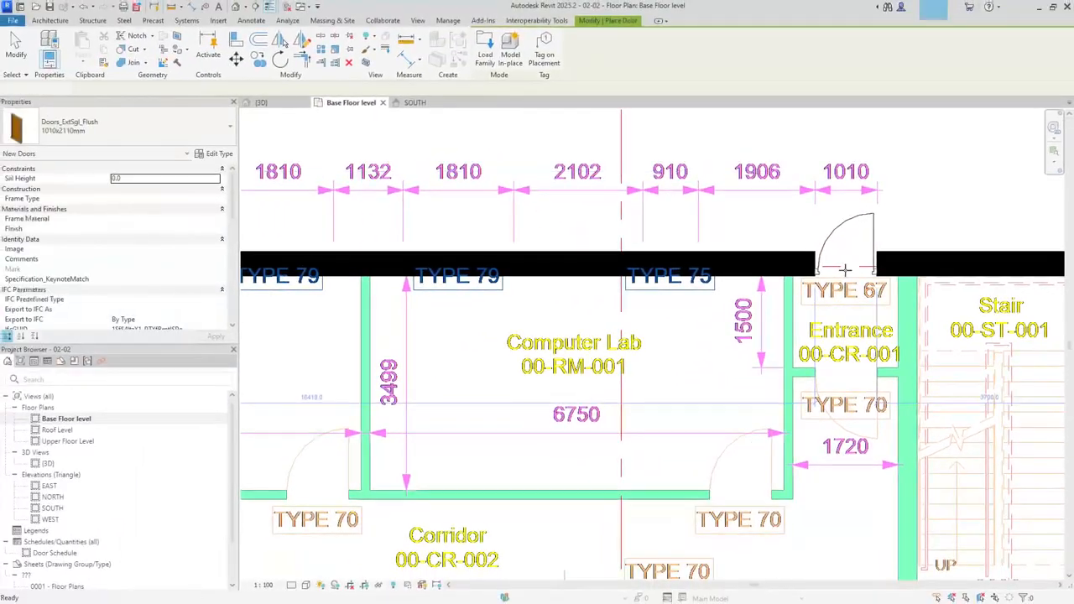
key("Escape")
key("Escape")
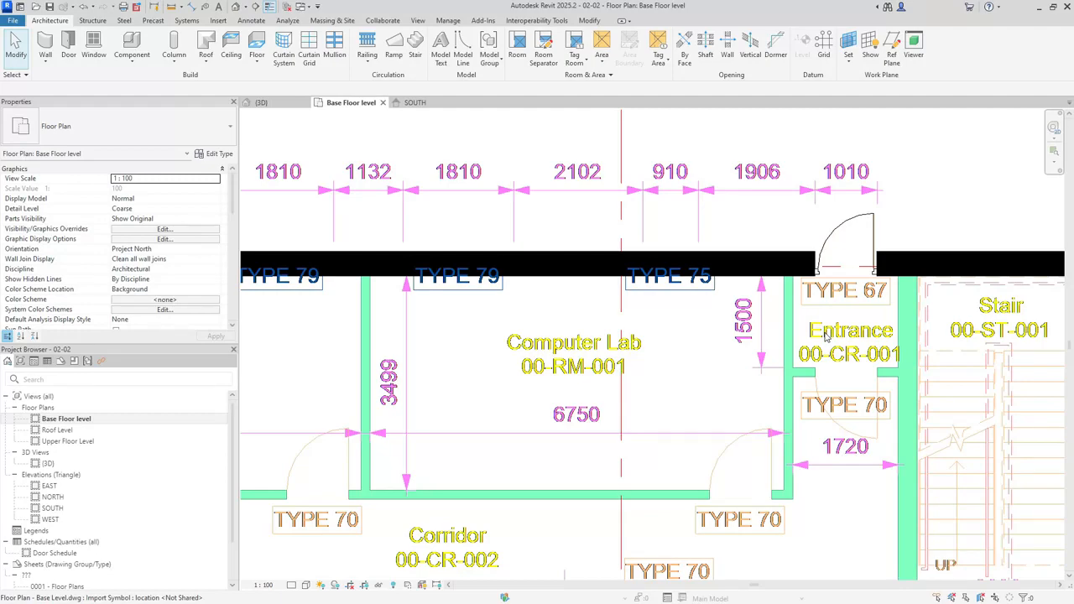
Inspect the north wall with its entrance door in the 3D view and in the SOUTH elevation
left_click(262, 103)
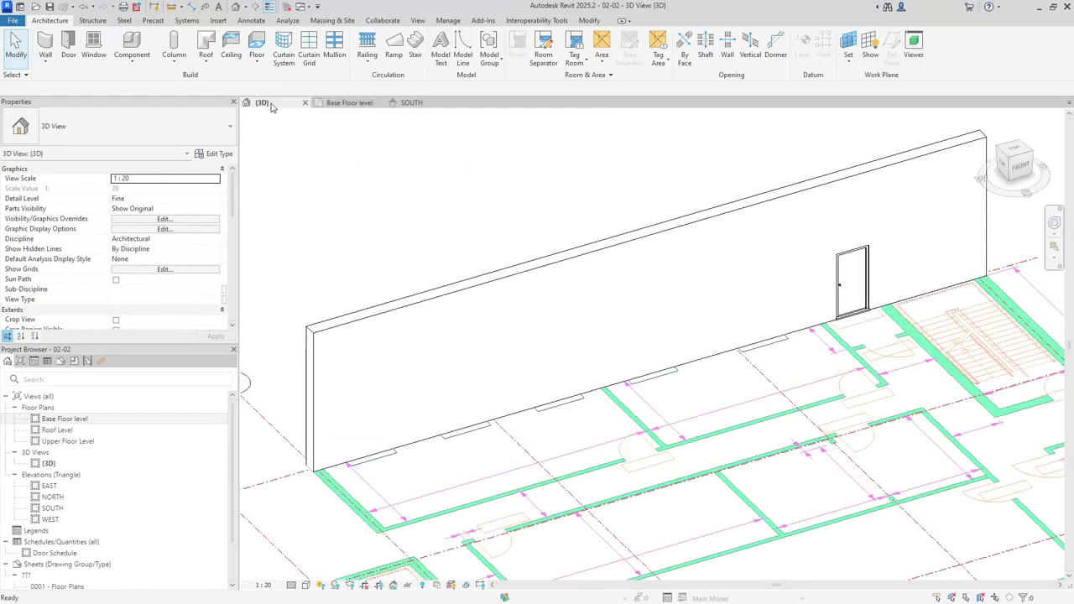
mouse_move(614, 370)
middle_mouse_down("shift")
mouse_move(822, 360)
mouse_move(906, 338)
mouse_move(652, 345)
mouse_move(591, 361)
mouse_move(583, 383)
mouse_move(597, 386)
mouse_move(605, 368)
middle_mouse_up("shift")
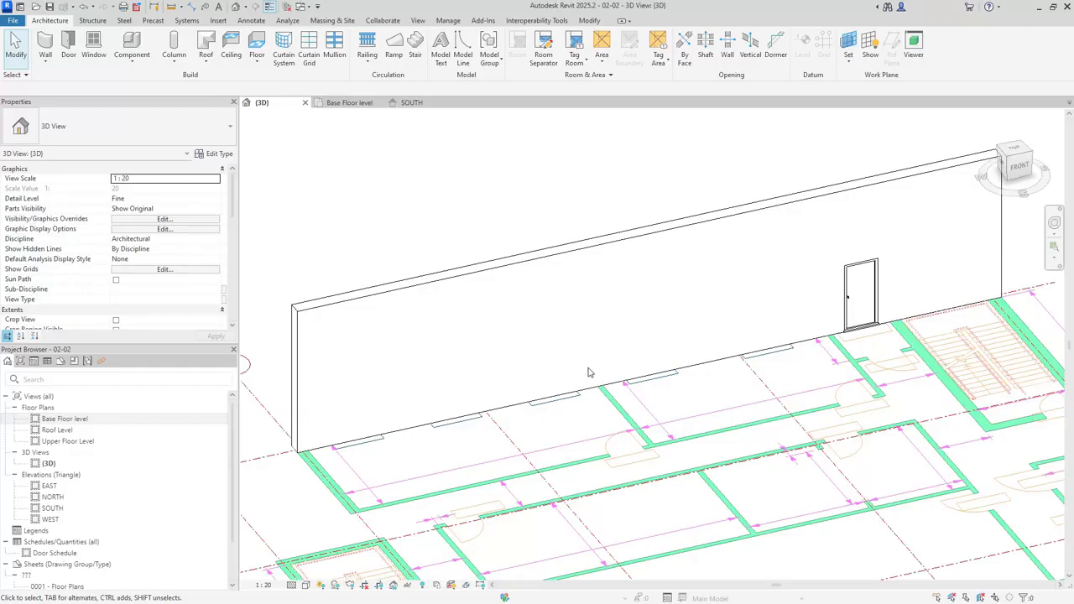
double_click(54, 508)
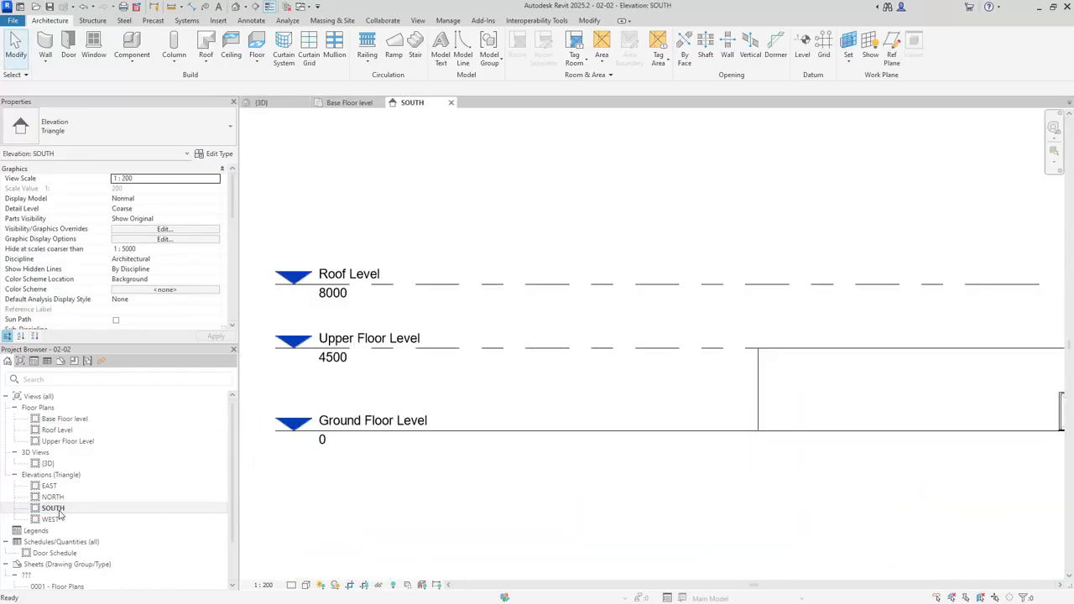
Frame the wall and door in the SOUTH elevation and tile all open views
scroll(550, 411, "down", 2)
middle_click_drag(578, 400, 542, 412)
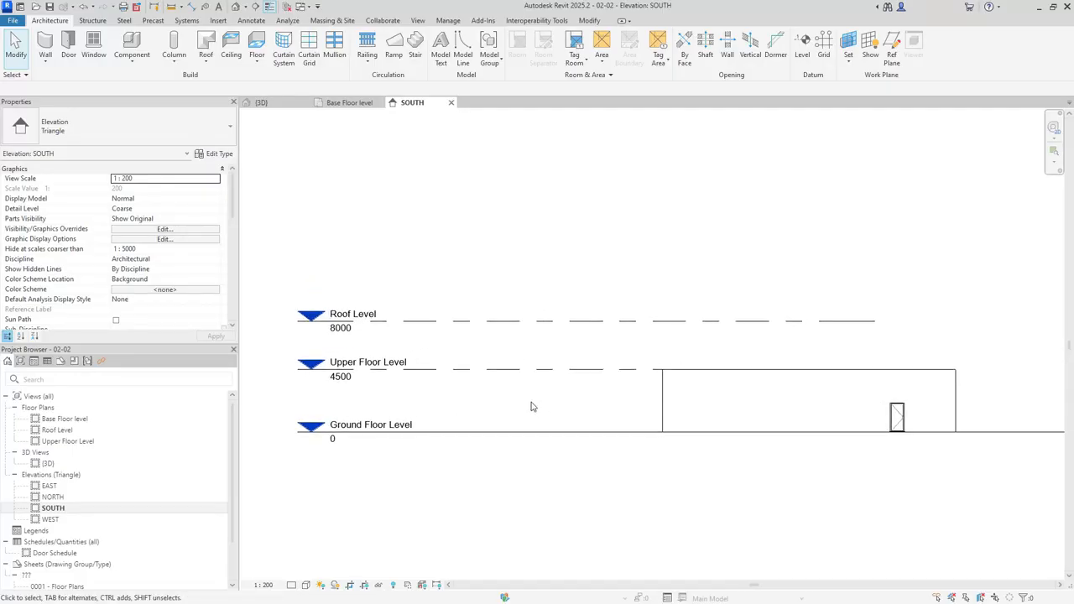
left_click(419, 21)
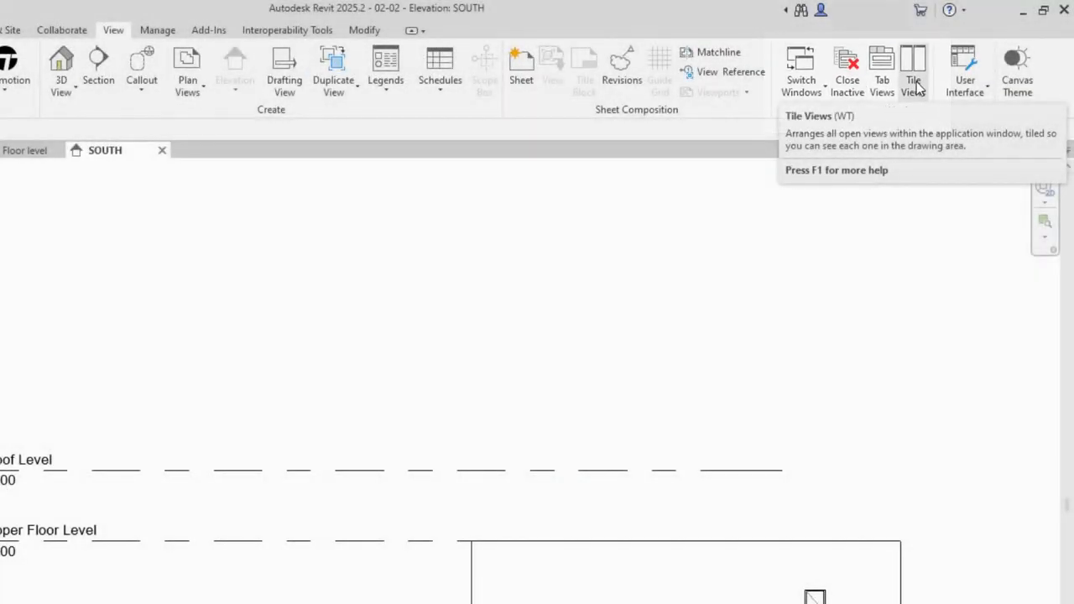
left_click(915, 84)
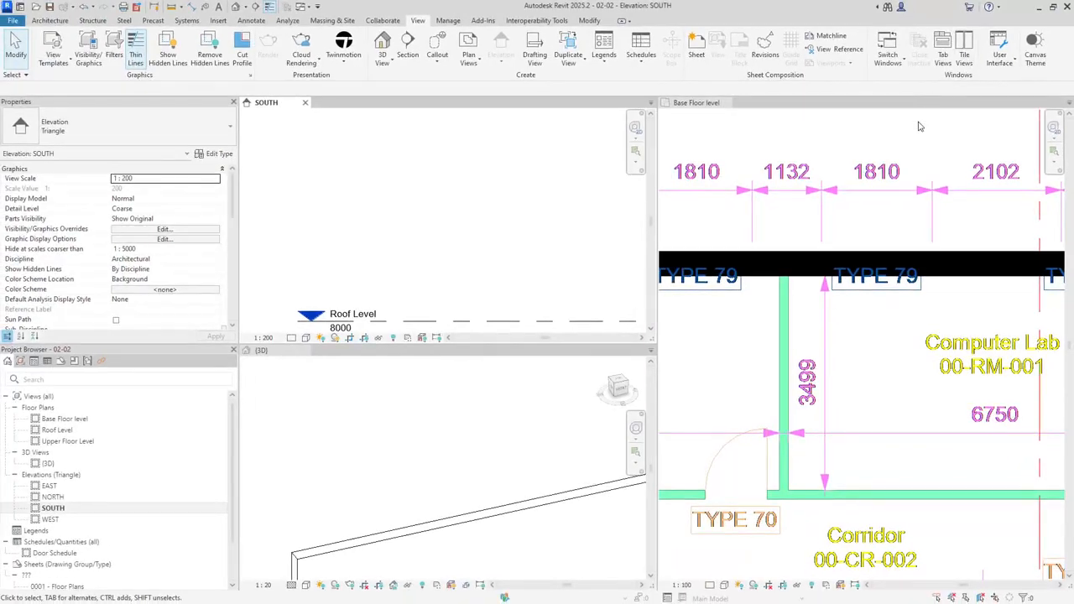
Fit the north wall and its entrance door into the tiled Base Floor level plan, SOUTH elevation and 3D views
scroll(854, 364, "down", 5)
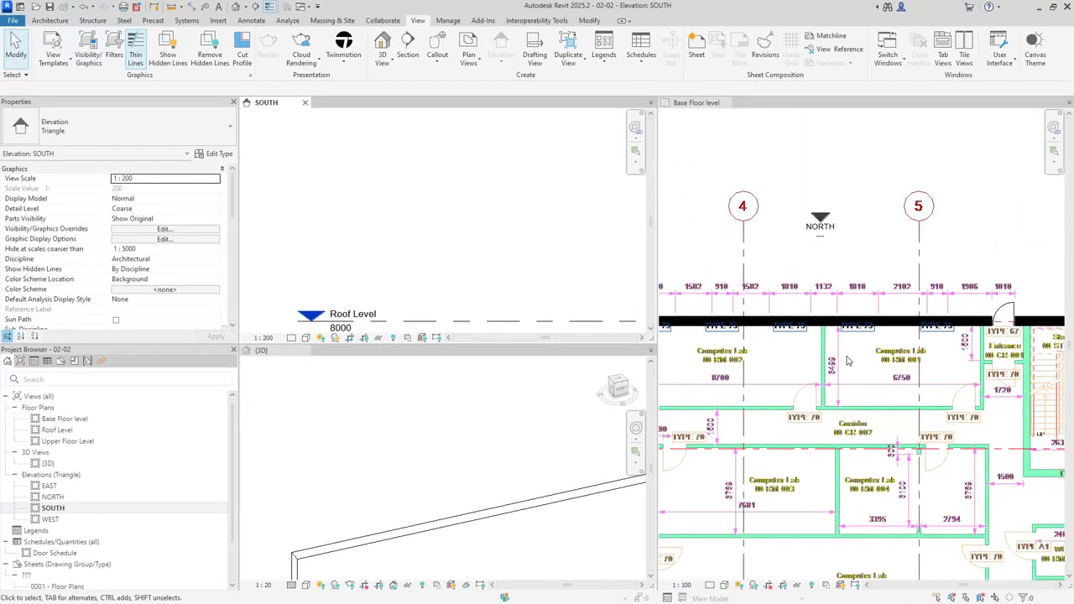
left_click(867, 348)
middle_click_drag(875, 314, 888, 233)
scroll(429, 231, "down", 2)
scroll(429, 231, "down", 1)
left_click(472, 250)
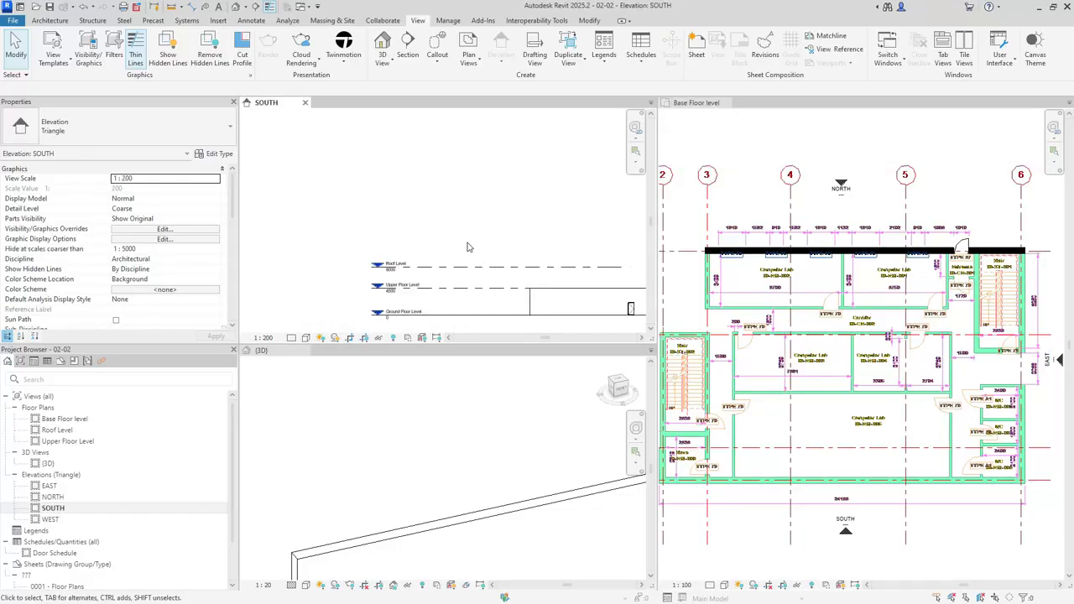
middle_click_drag(537, 270, 402, 206)
scroll(443, 222, "up", 3)
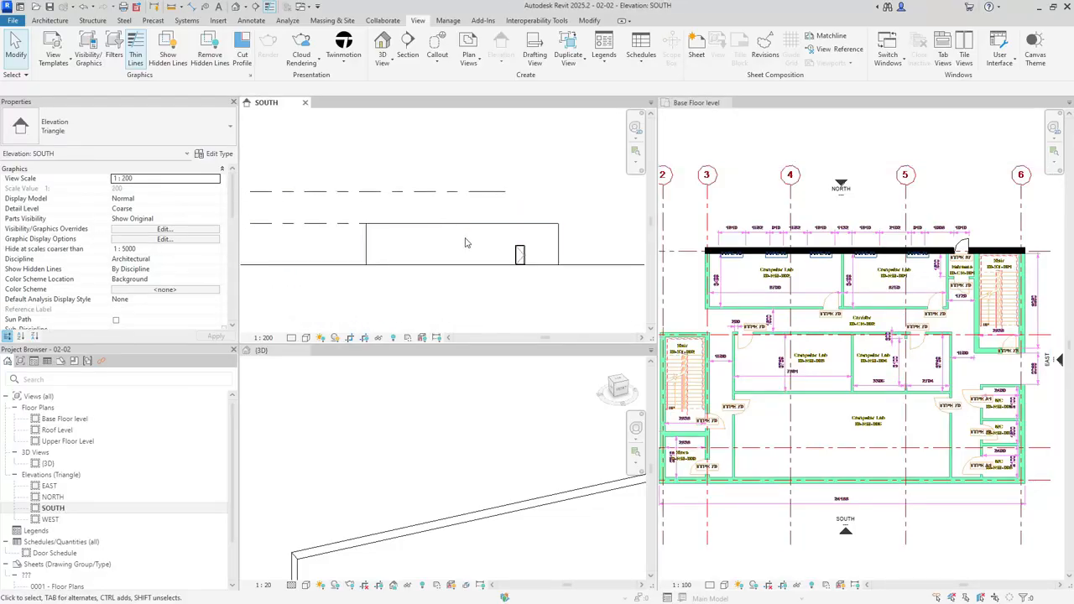
scroll(482, 453, "up", 3)
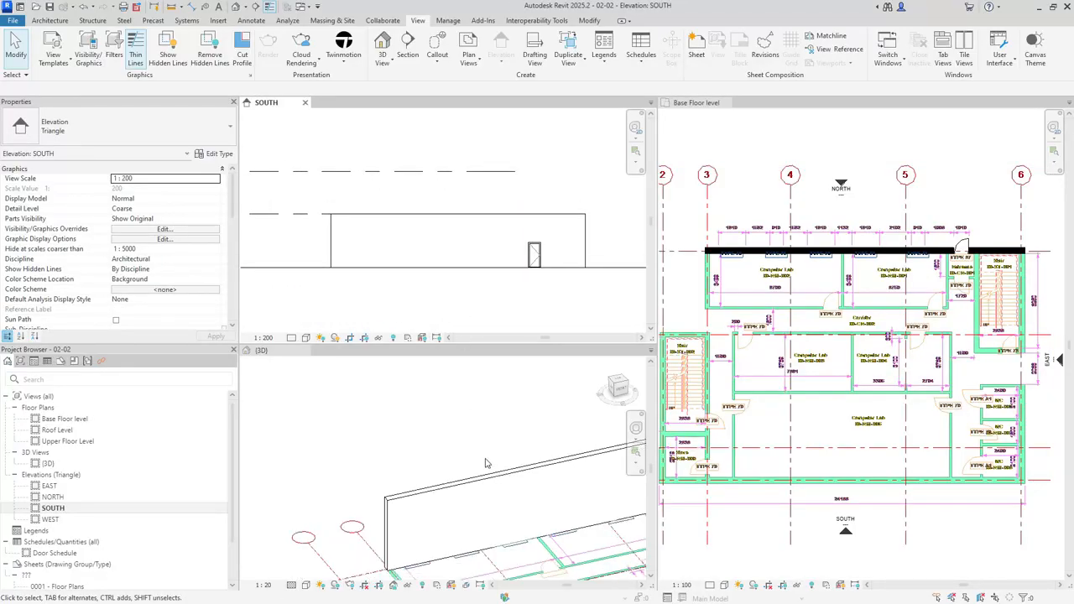
left_click(520, 486)
middle_click_drag(520, 486, 371, 489)
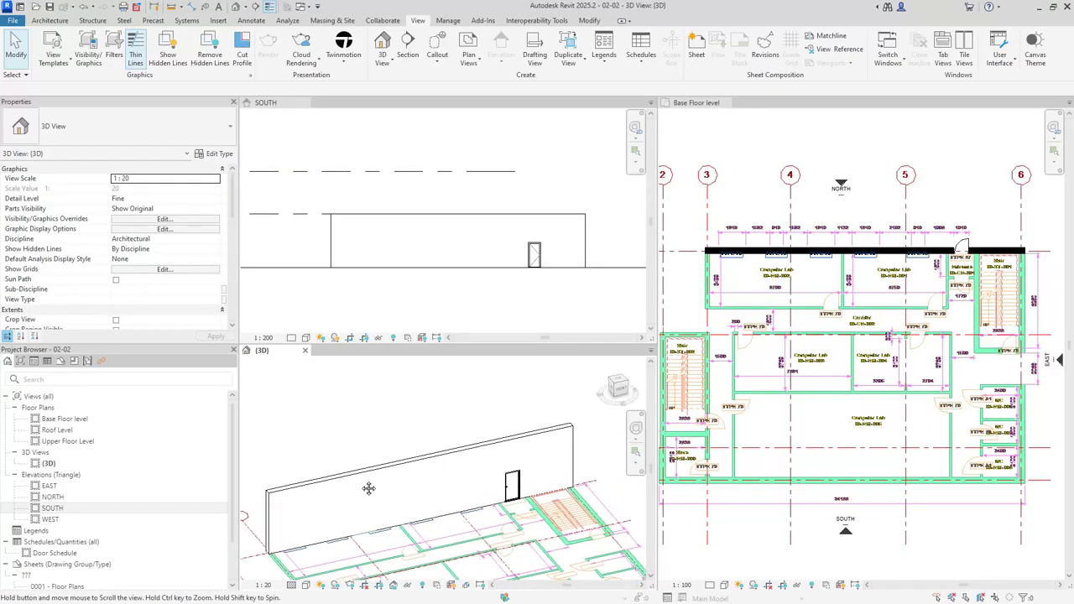
Shift the entrance door along the north wall toward the TYPE 75 window in plan, and return it to the TYPE 67 opening
scroll(970, 241, "up", 8)
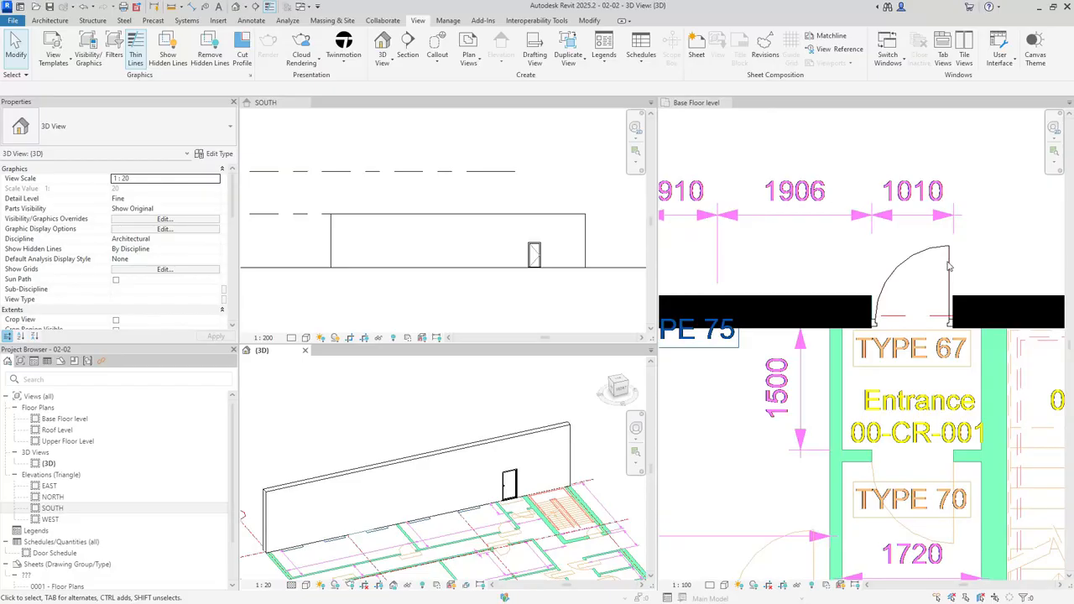
left_click(949, 266)
left_click(949, 266)
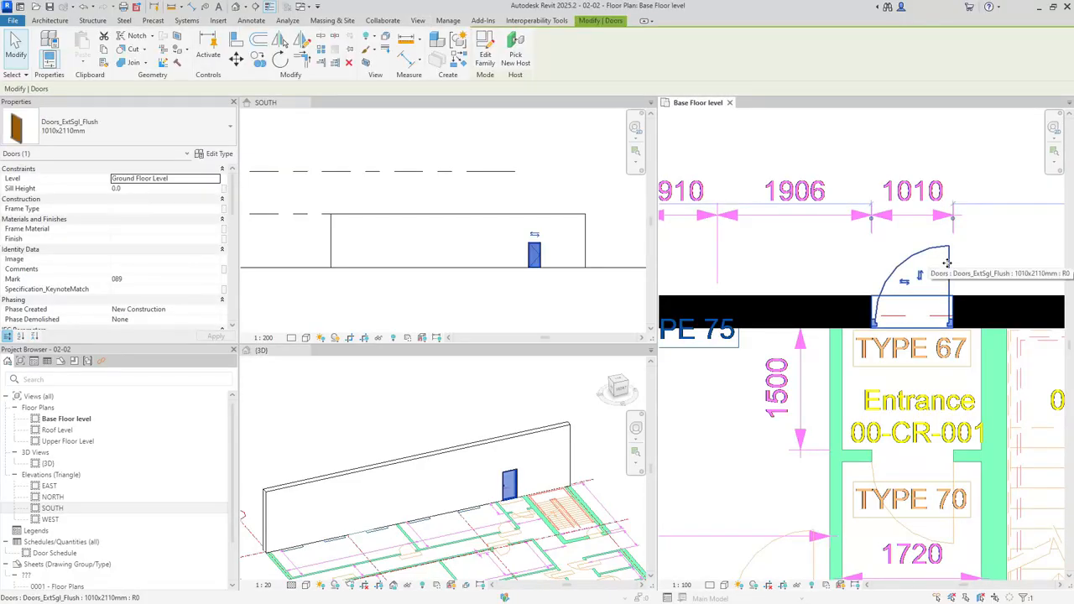
left_click_drag(937, 262, 755, 274)
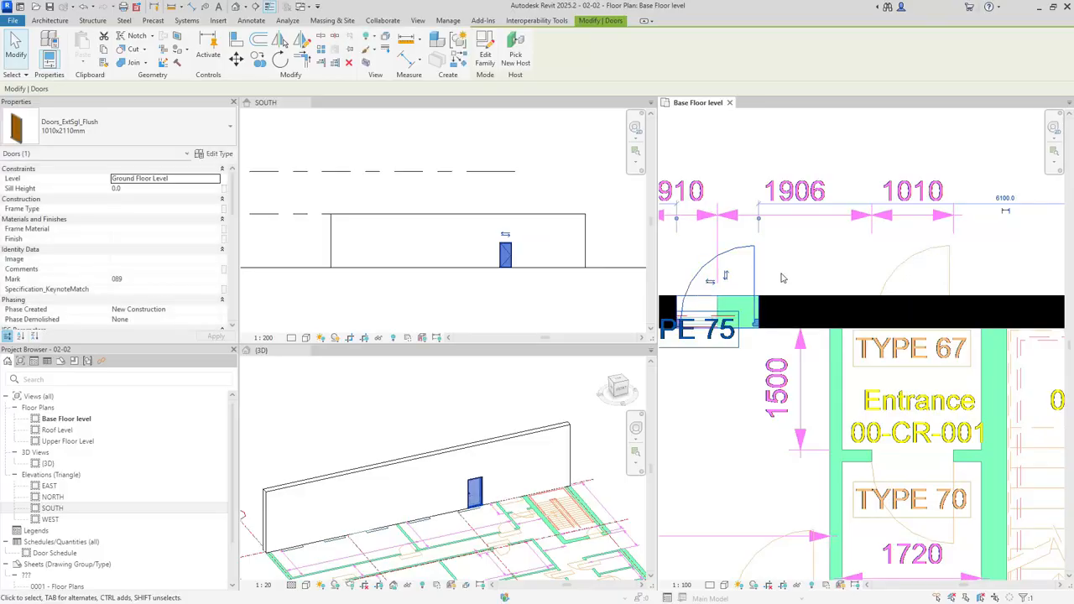
left_click_drag(757, 274, 951, 270)
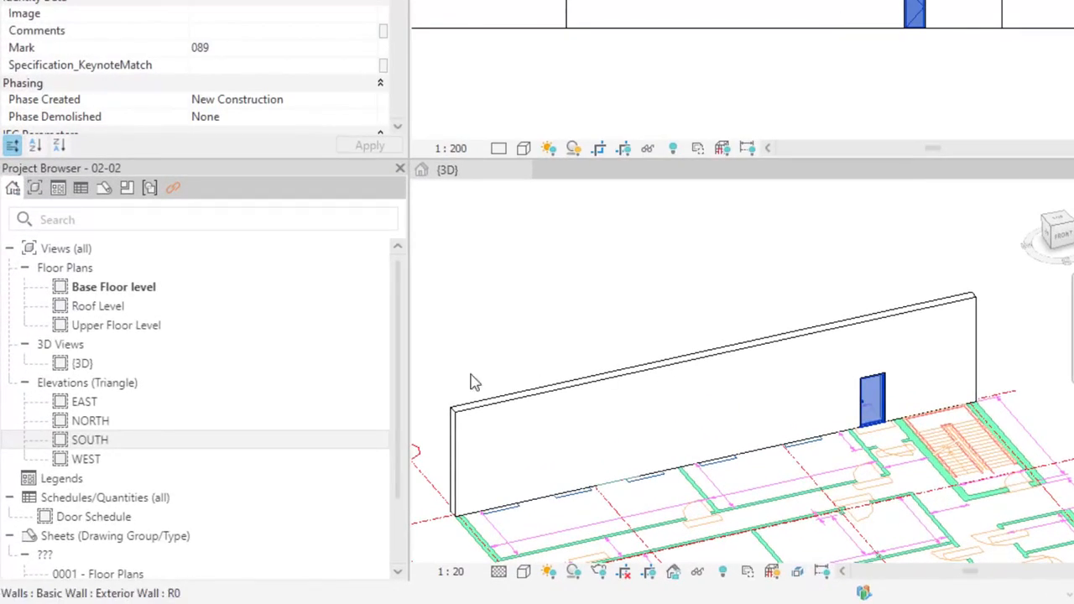
Open the Door Schedule beside the tiled elevation and 3D views and look over its columns
scroll(79, 478, "down", 3)
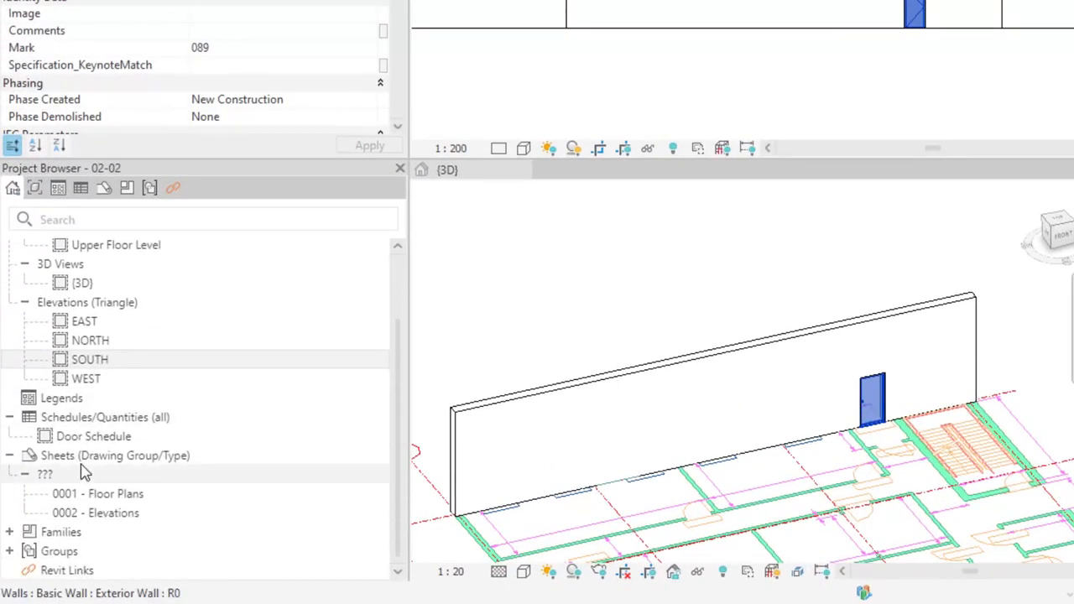
left_click(90, 441)
double_click(87, 442)
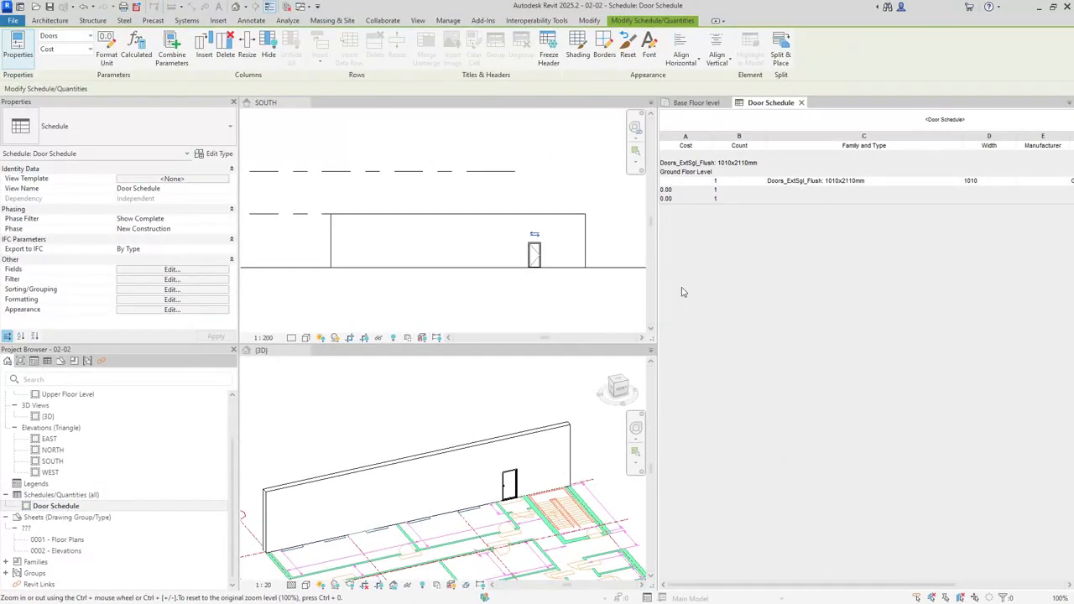
mouse_move(843, 584)
left_mouse_down()
mouse_move(951, 586)
mouse_move(830, 597)
left_mouse_up()
Select the entrance door in the SOUTH elevation and set its type's Manufacturer to "Solid Door Company"
left_click(526, 276)
left_click(535, 263)
left_click(538, 282)
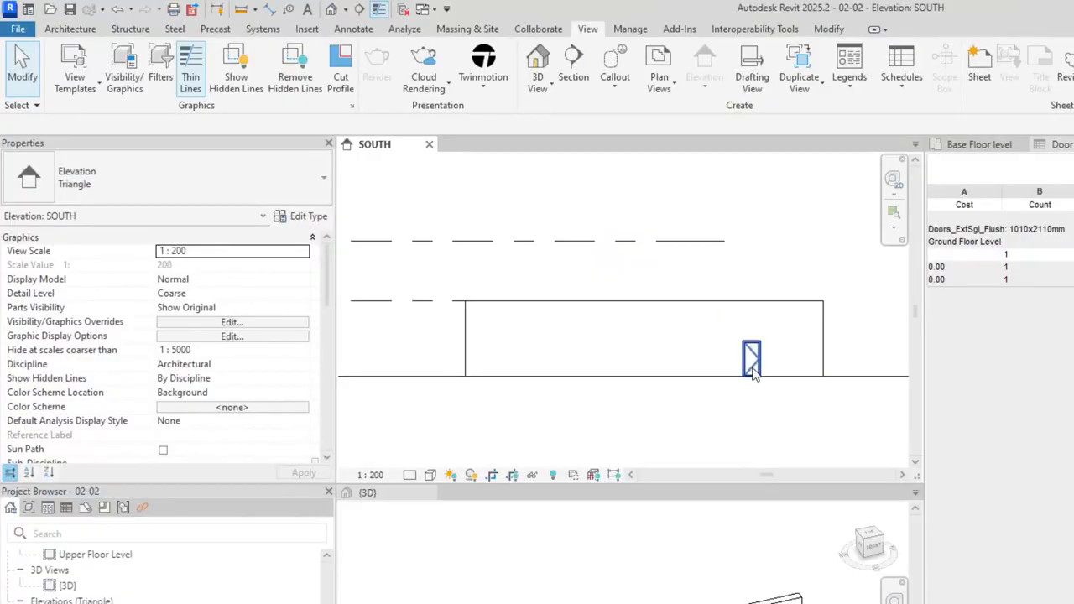
left_click(753, 369)
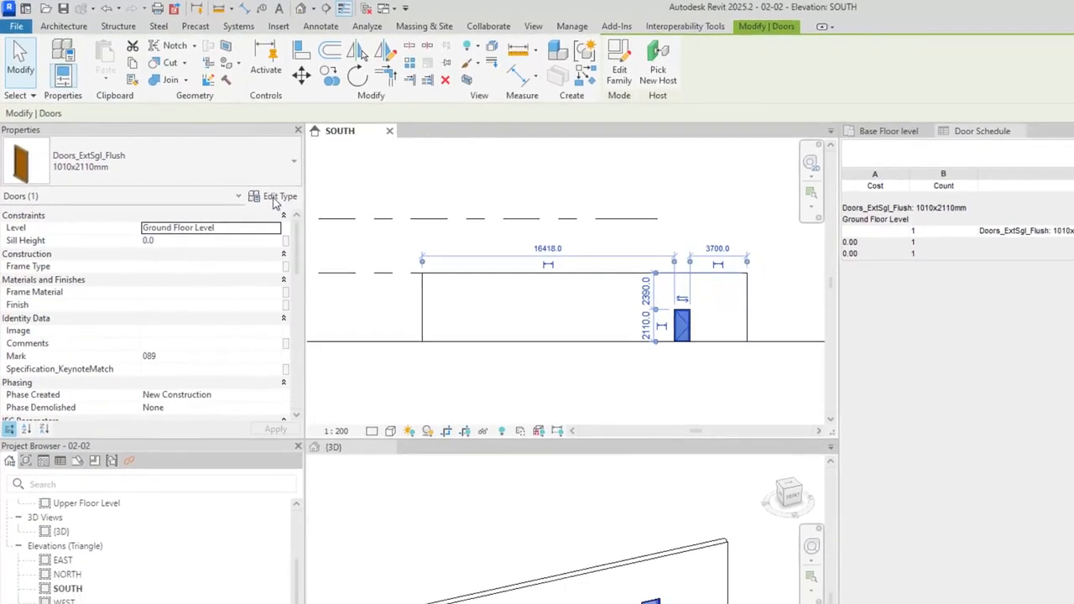
left_click(307, 216)
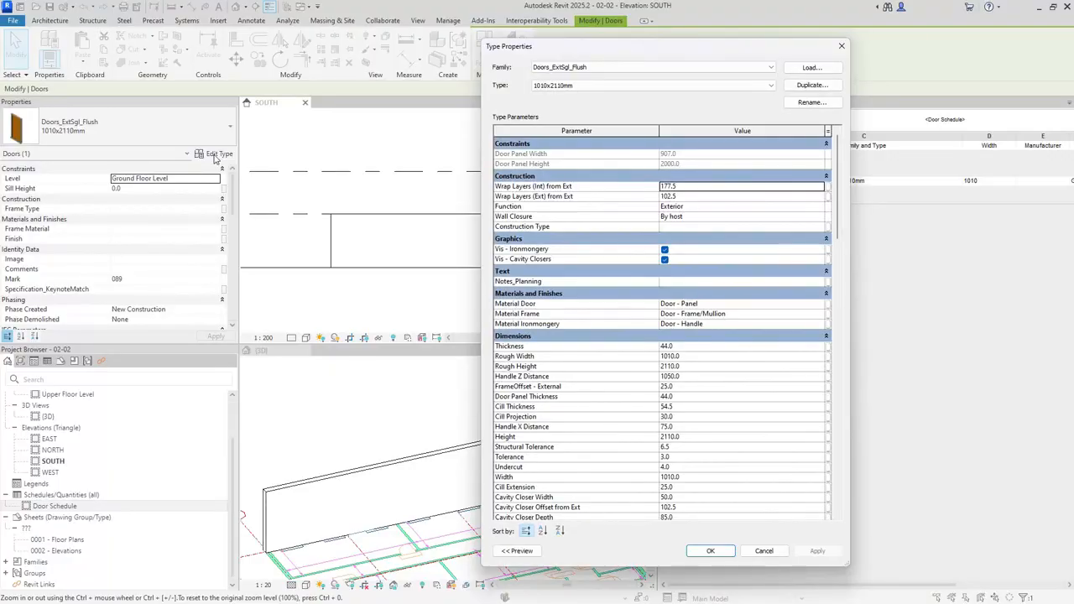
scroll(688, 386, "down", 5)
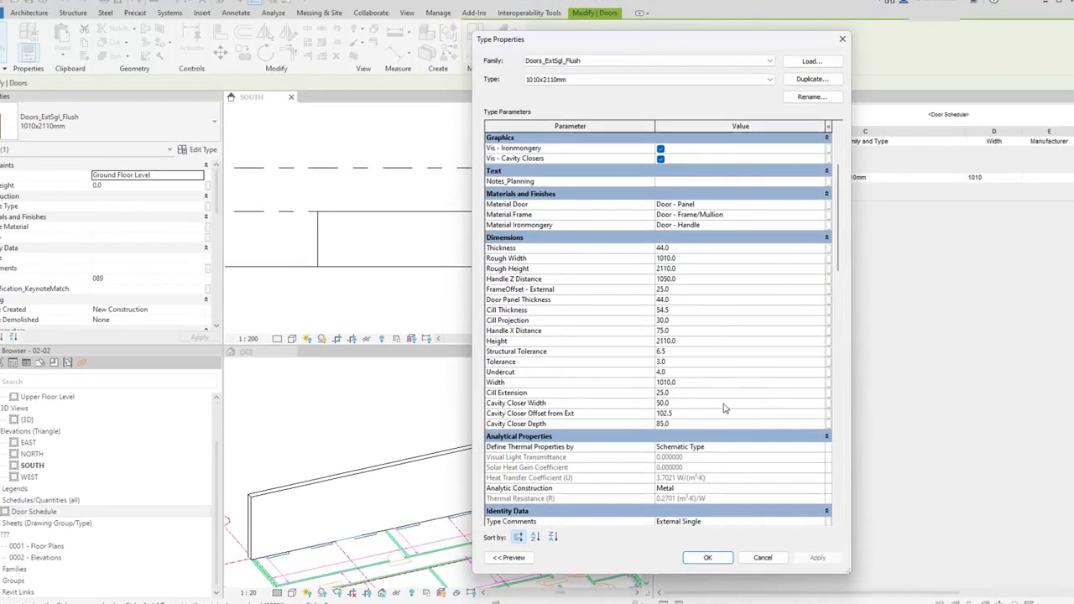
scroll(725, 409, "down", 8)
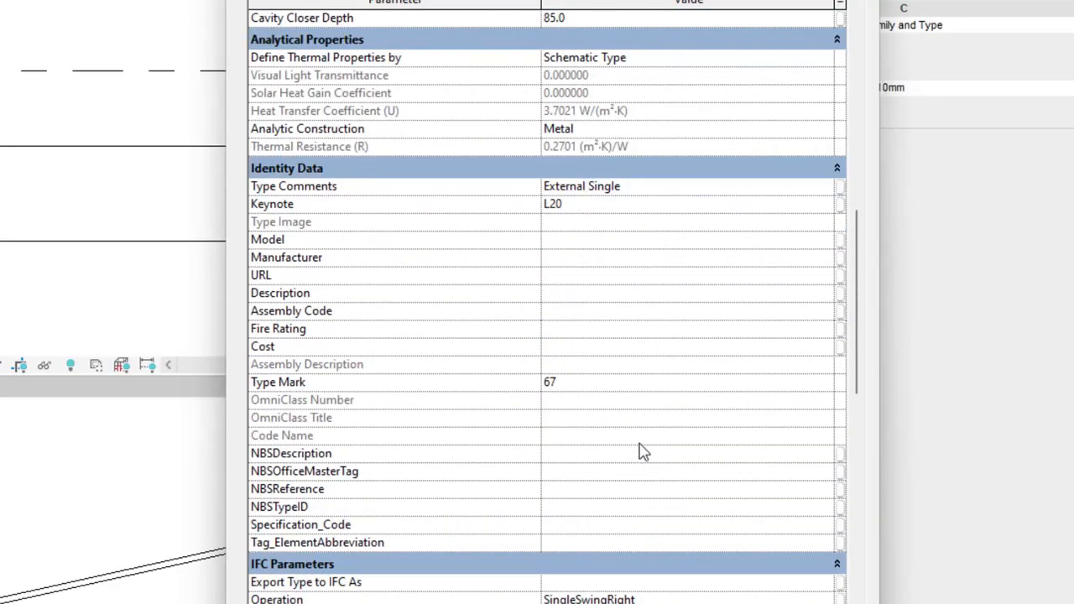
type("olid Door")
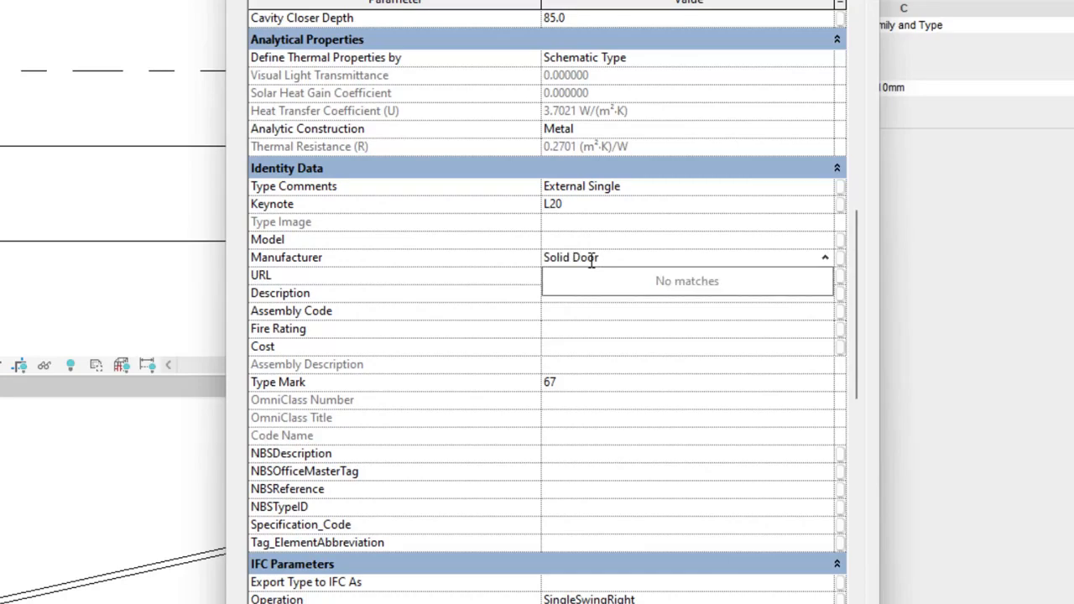
type(" Company")
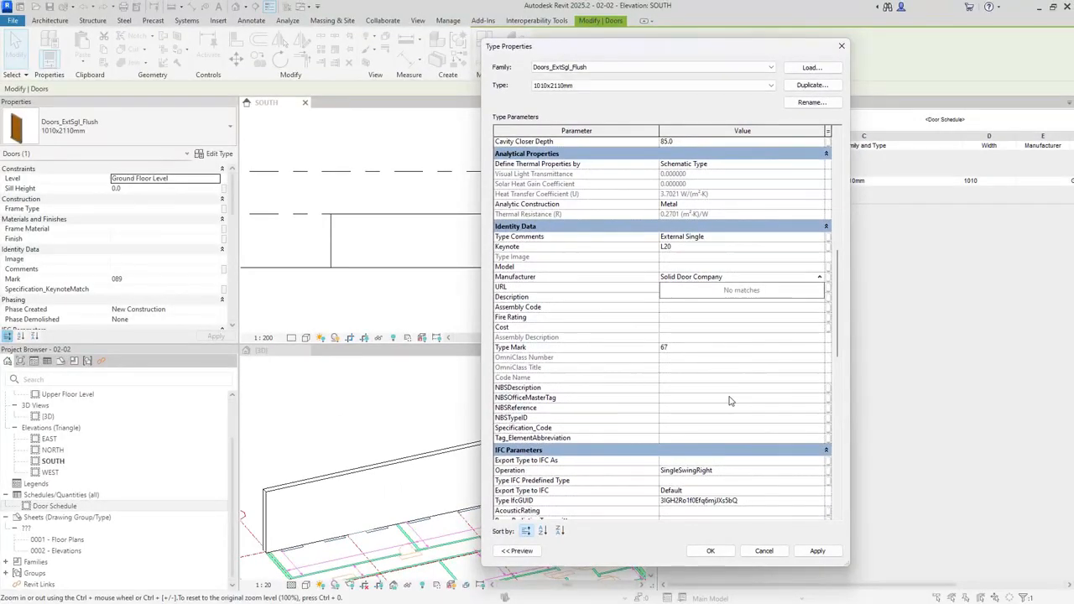
left_click(799, 552)
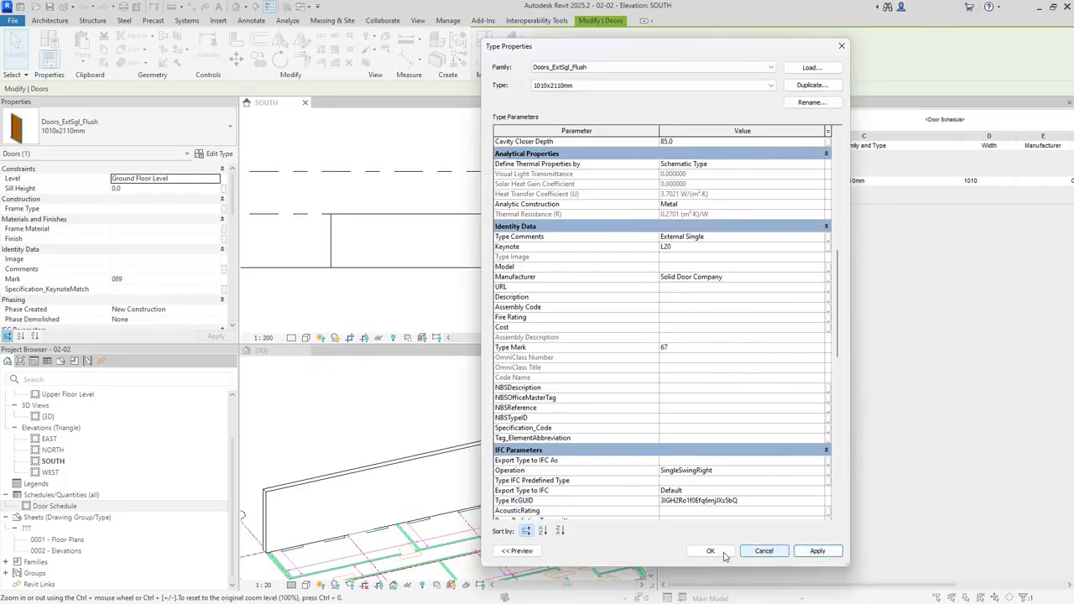
left_click(719, 554)
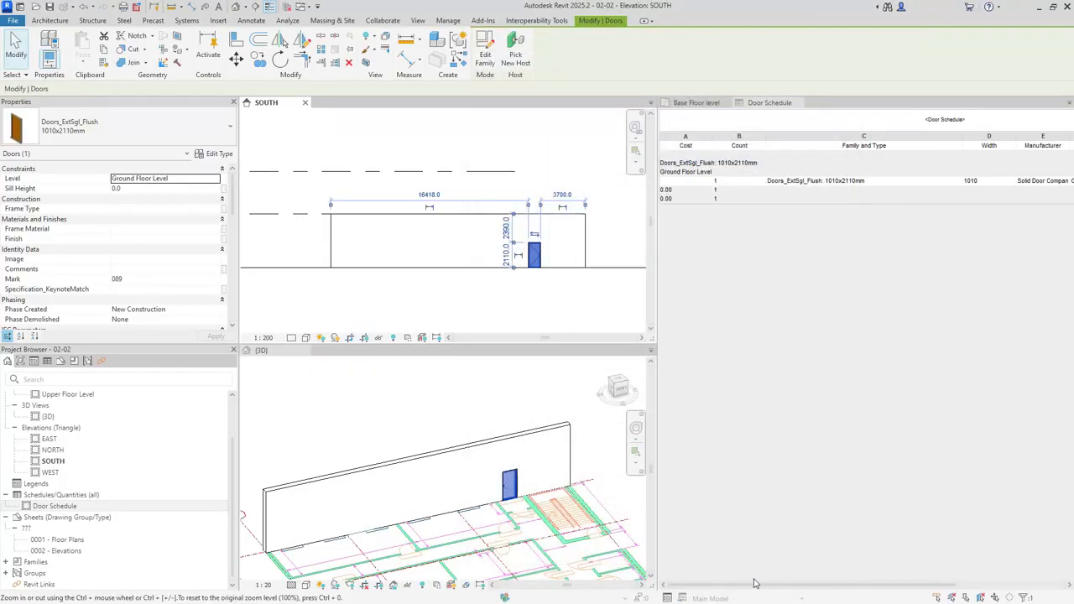
Widen the Door Schedule's Manufacturer column to fit the full company name and return the open views to tabbed layout
left_click_drag(764, 587, 878, 587)
left_click(921, 312)
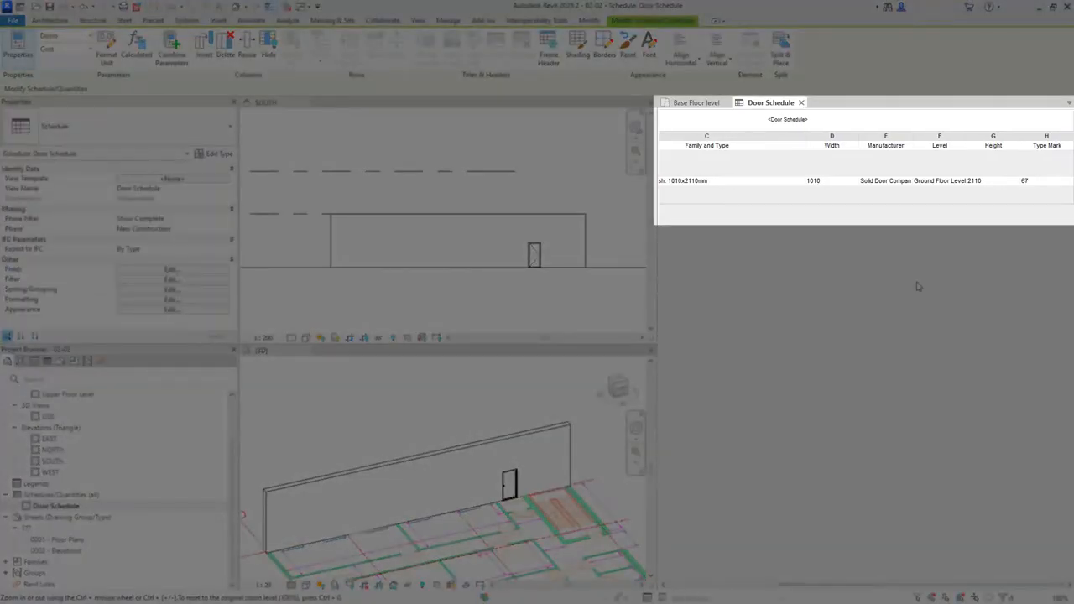
left_click_drag(918, 136, 946, 136)
left_click(401, 23)
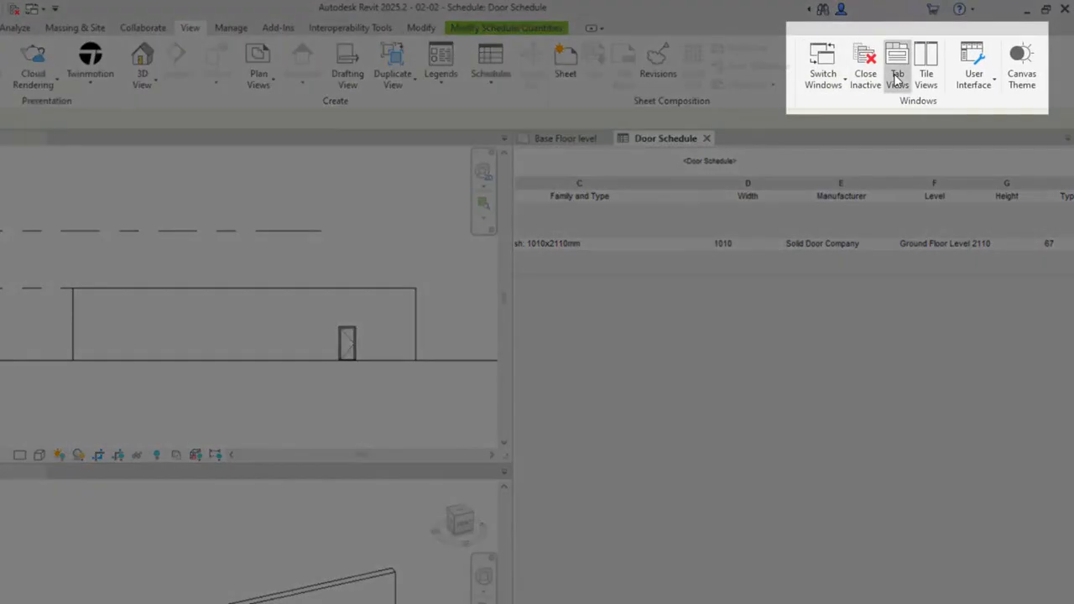
left_click(897, 79)
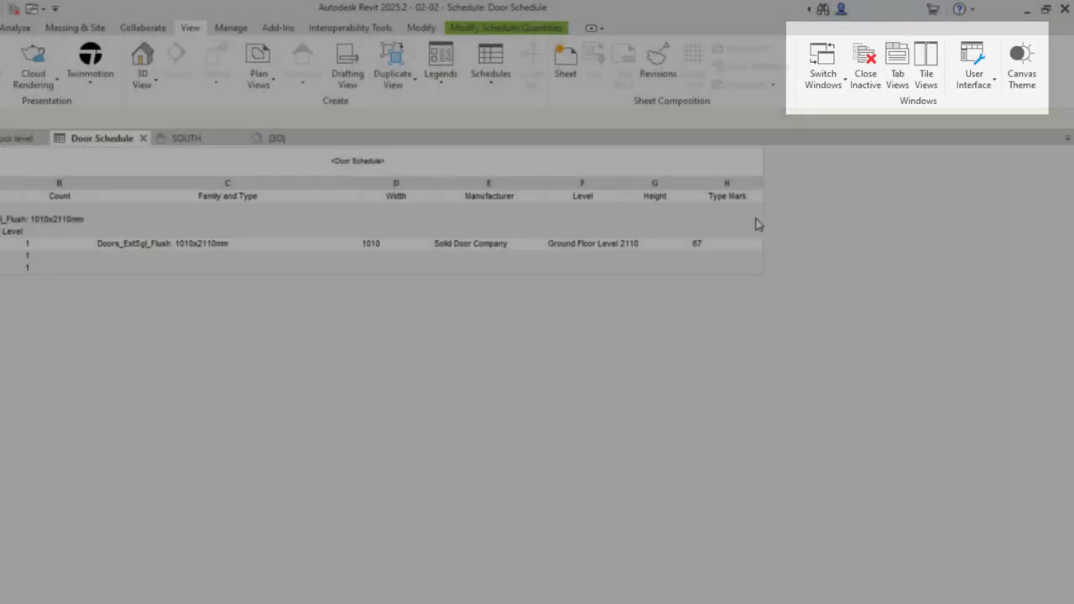